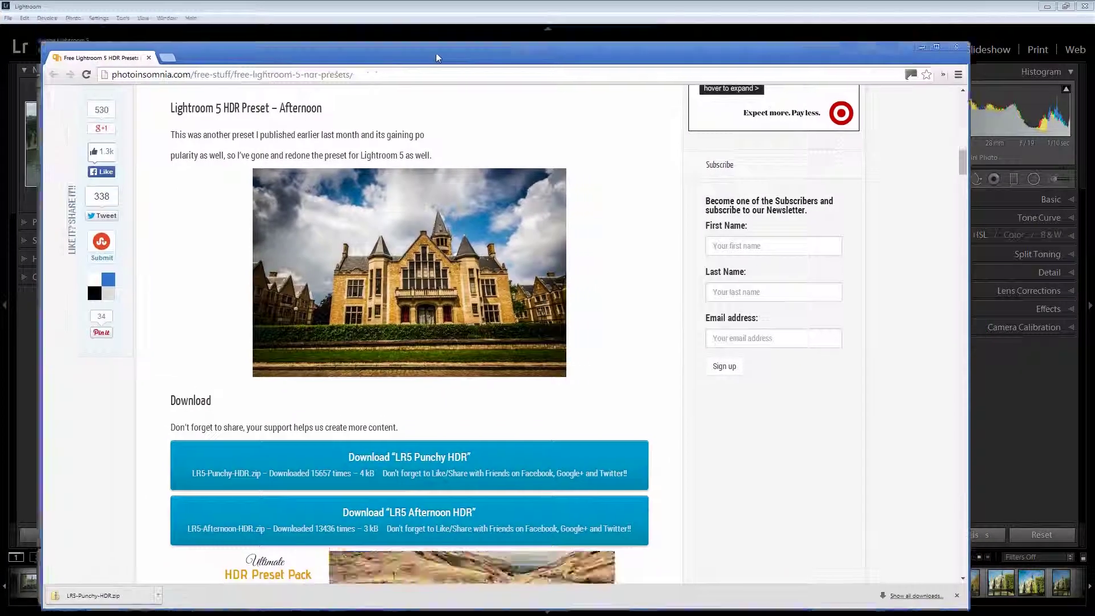
Download the LR5 Punchy HDR preset from the Free Lightroom 5 HDR Presets page
left_click_drag(436, 53, 444, 30)
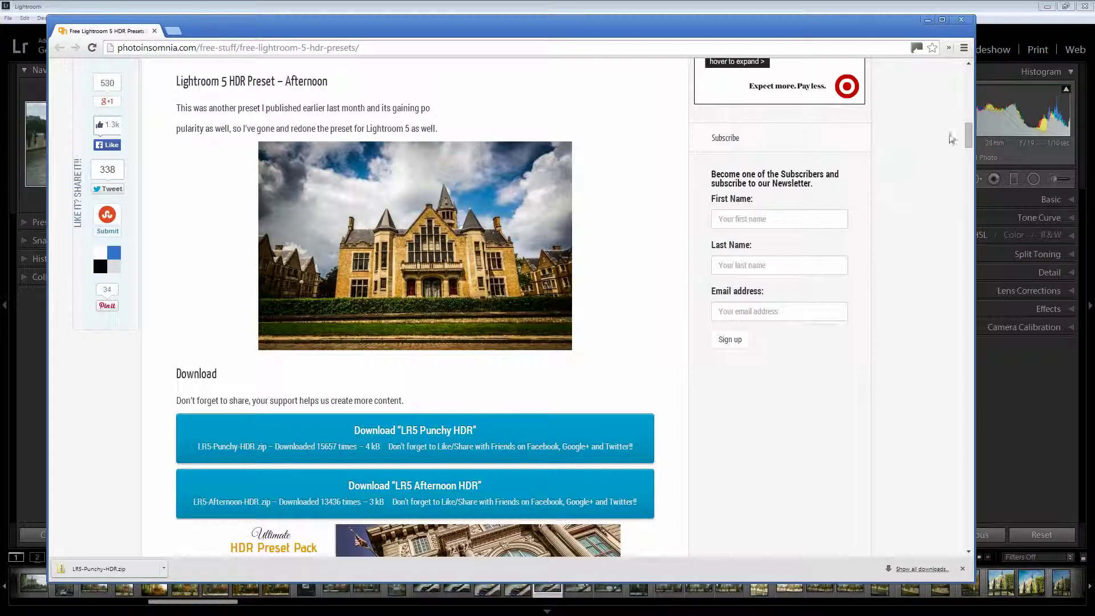
left_click_drag(971, 139, 977, 76)
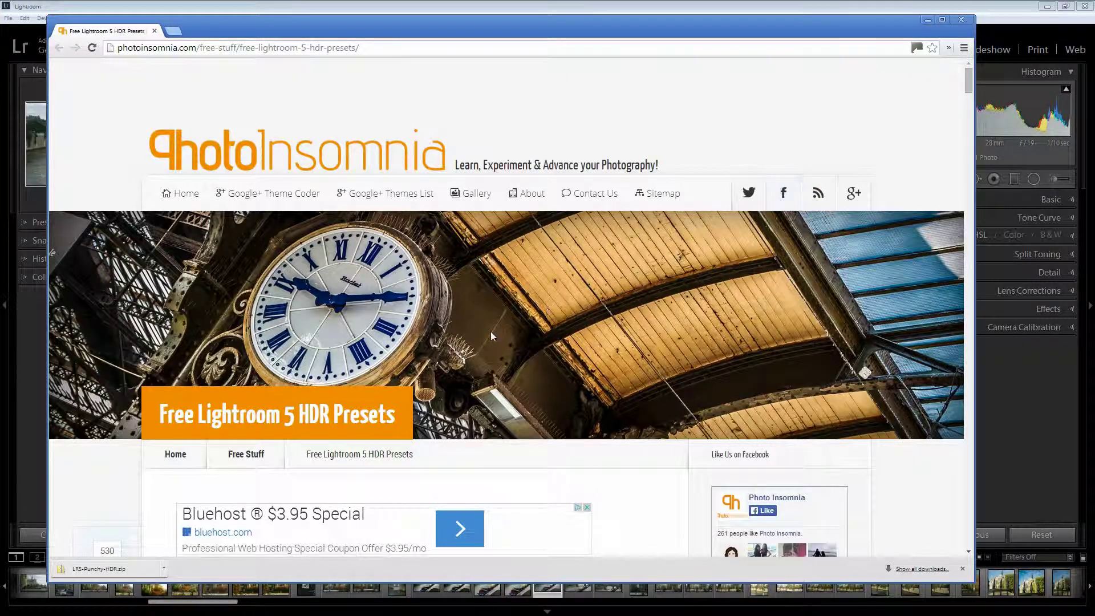
scroll(482, 335, "down", 2)
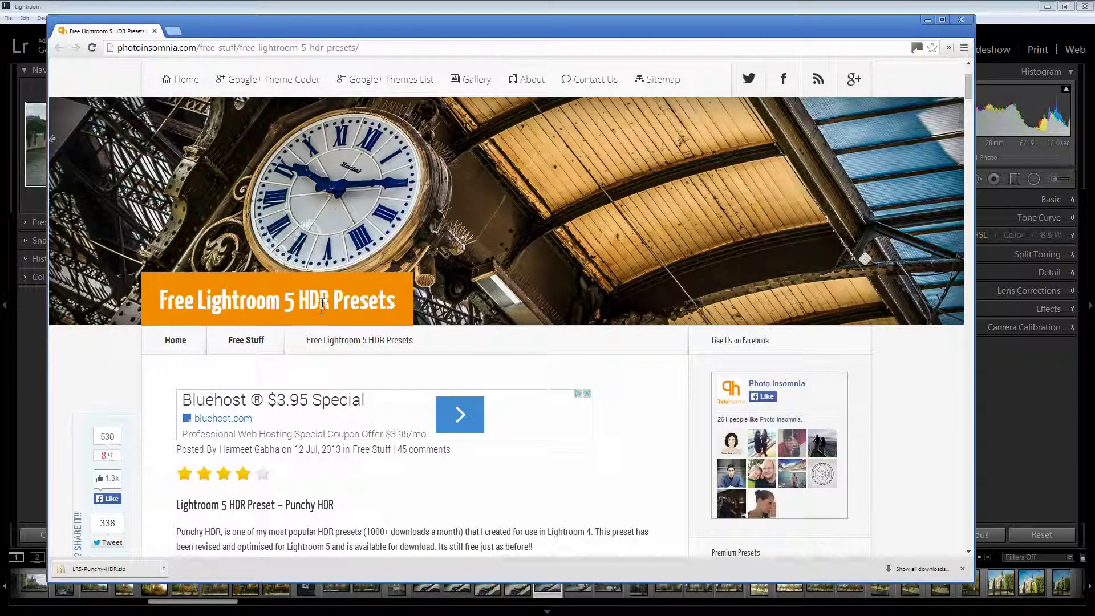
scroll(321, 305, "down", 5)
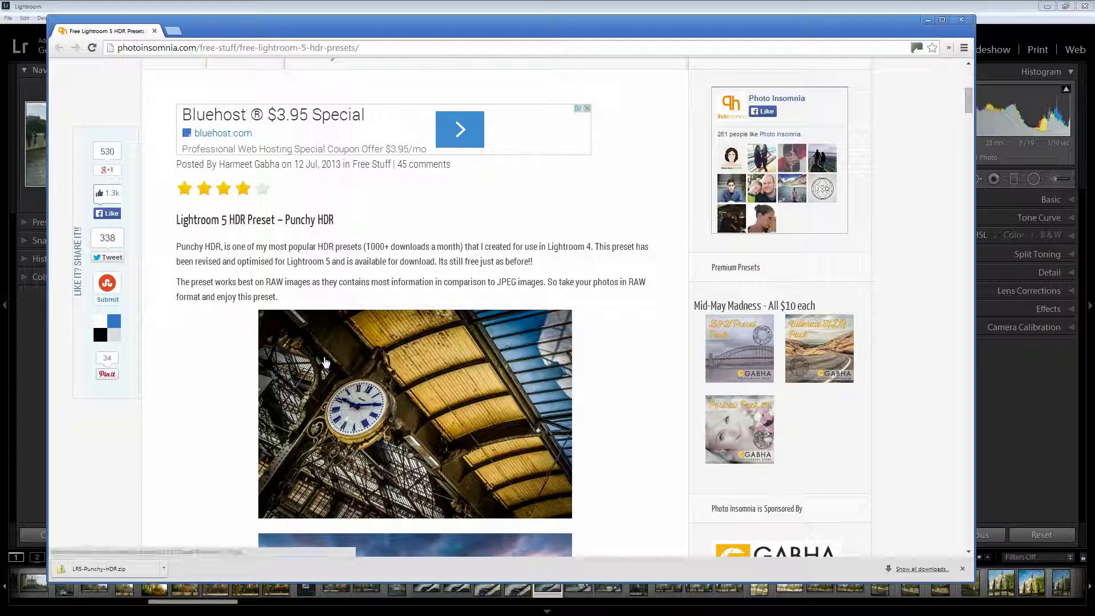
scroll(325, 362, "down", 7)
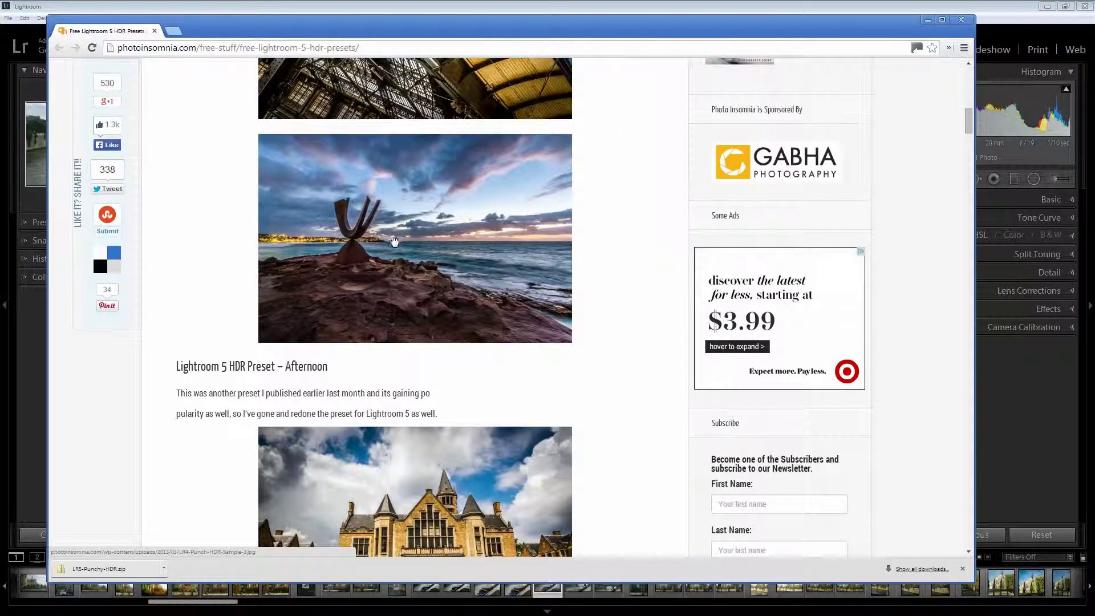
scroll(394, 241, "down", 4)
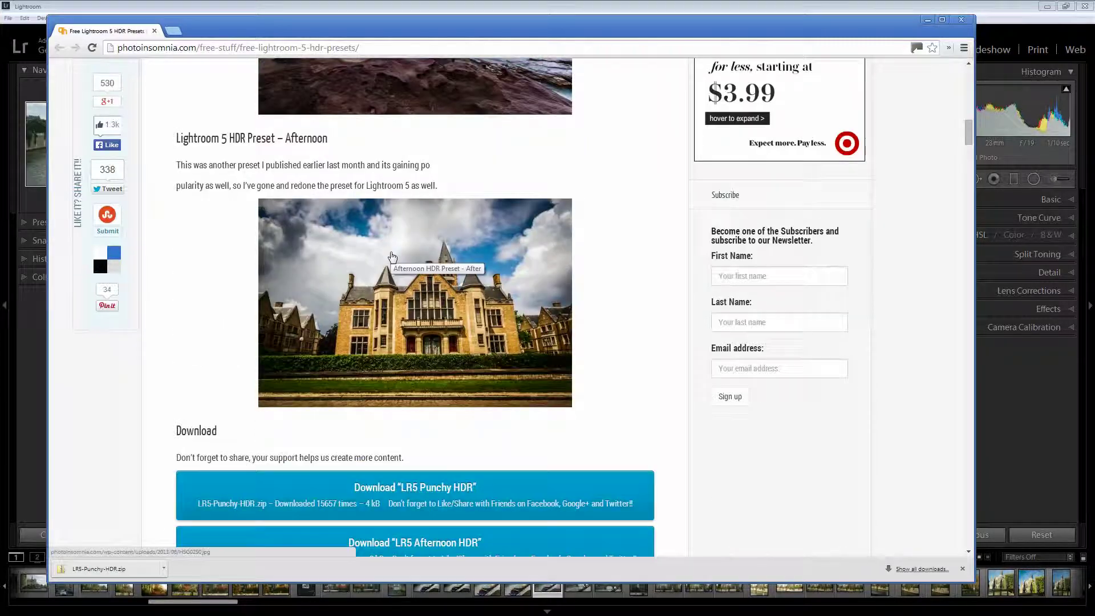
left_click(438, 489)
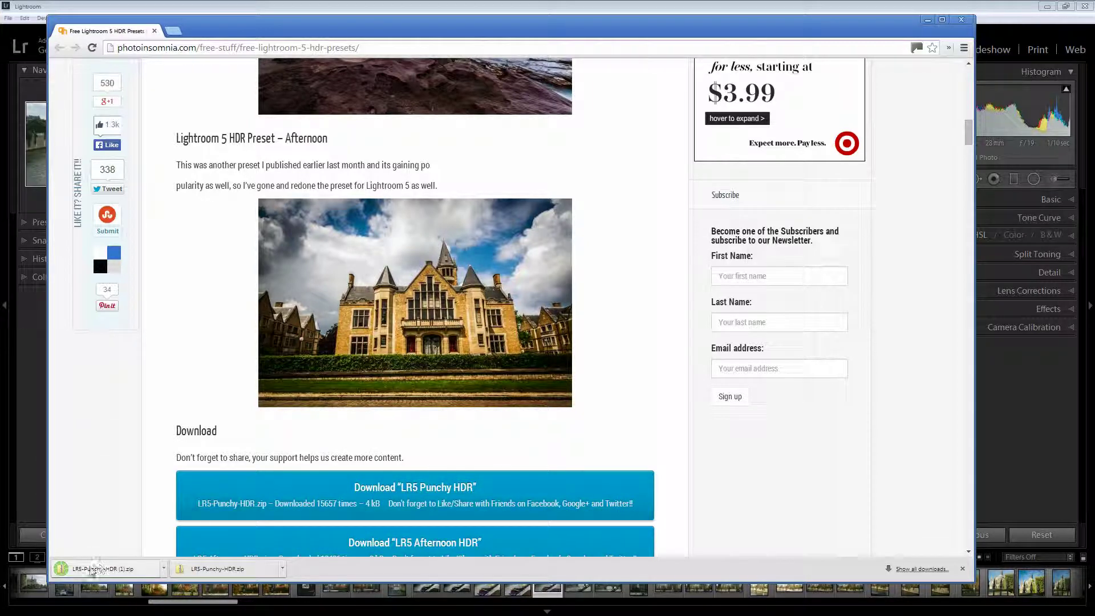
Show the downloaded LR5-Punchy-HDR (1).zip in its folder and open the archive
left_click(163, 569)
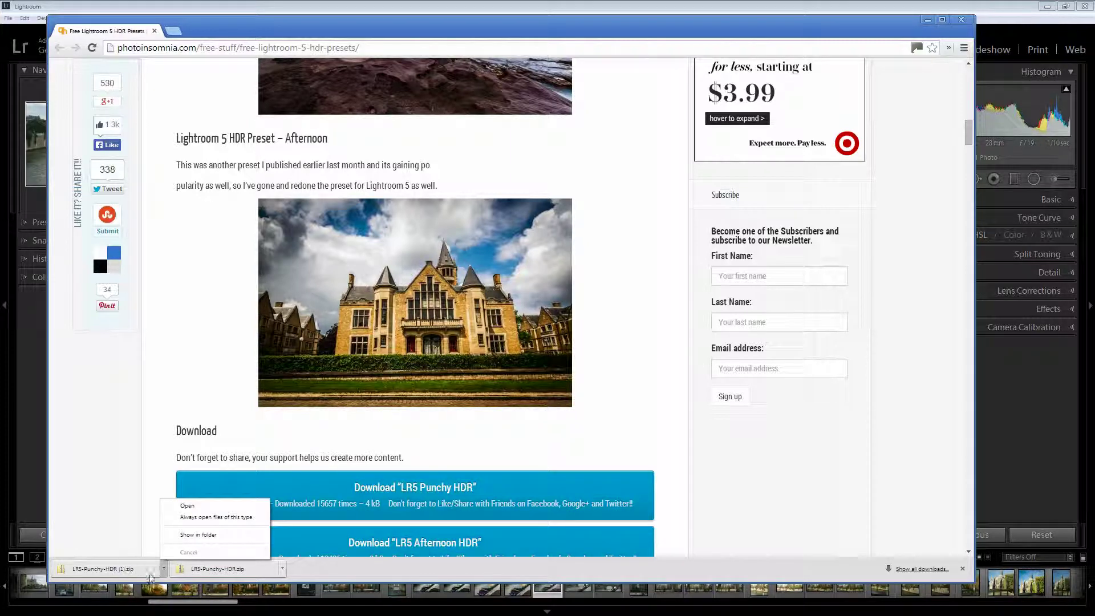
left_click(191, 535)
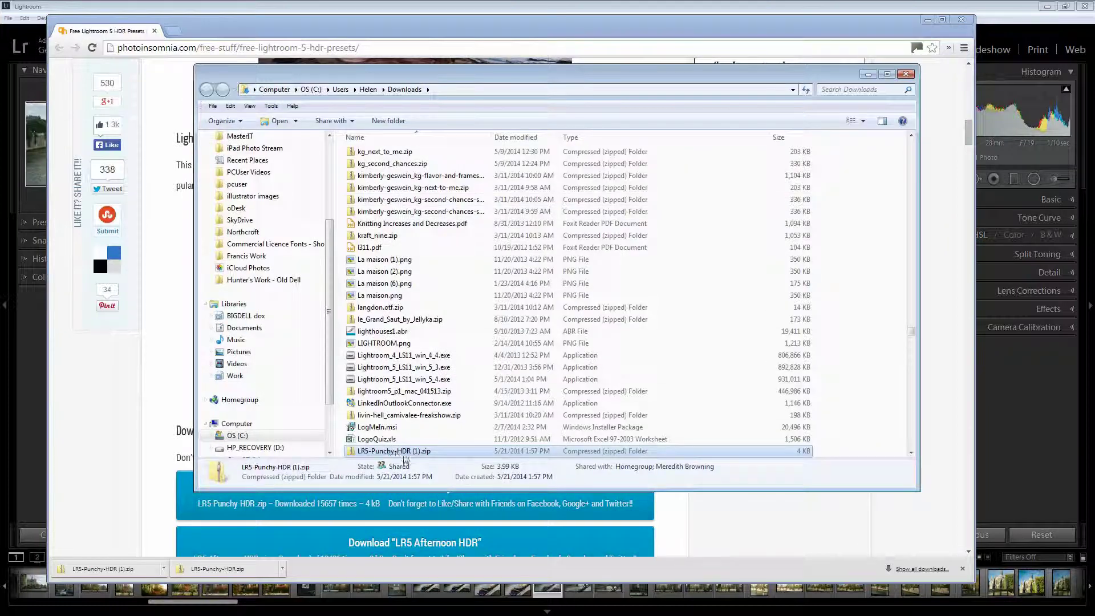
double_click(397, 451)
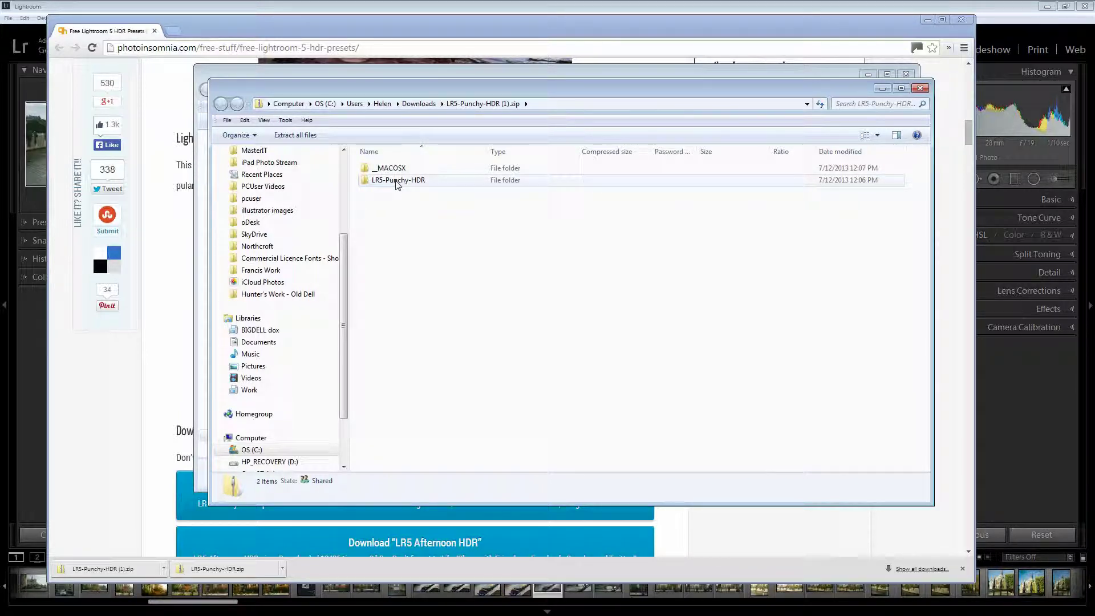
Extract the archive into a Downloads subfolder named "new preset", accepting the LR5-Punchy-HDR folder without encryption and skipping __MACOSX
left_click(293, 136)
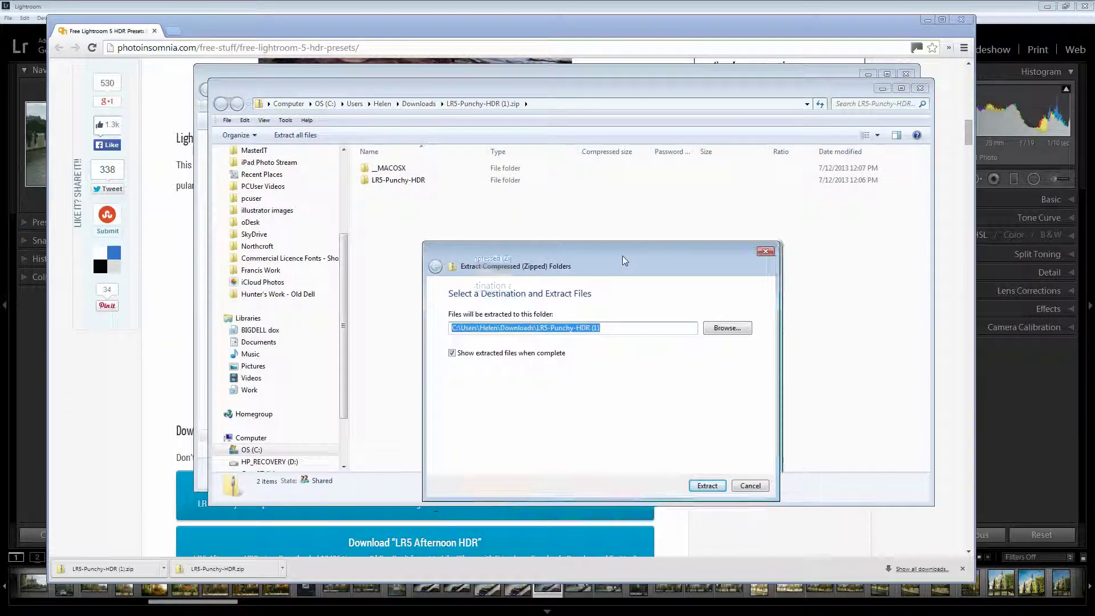
left_click(505, 318)
left_click_drag(504, 318, 599, 324)
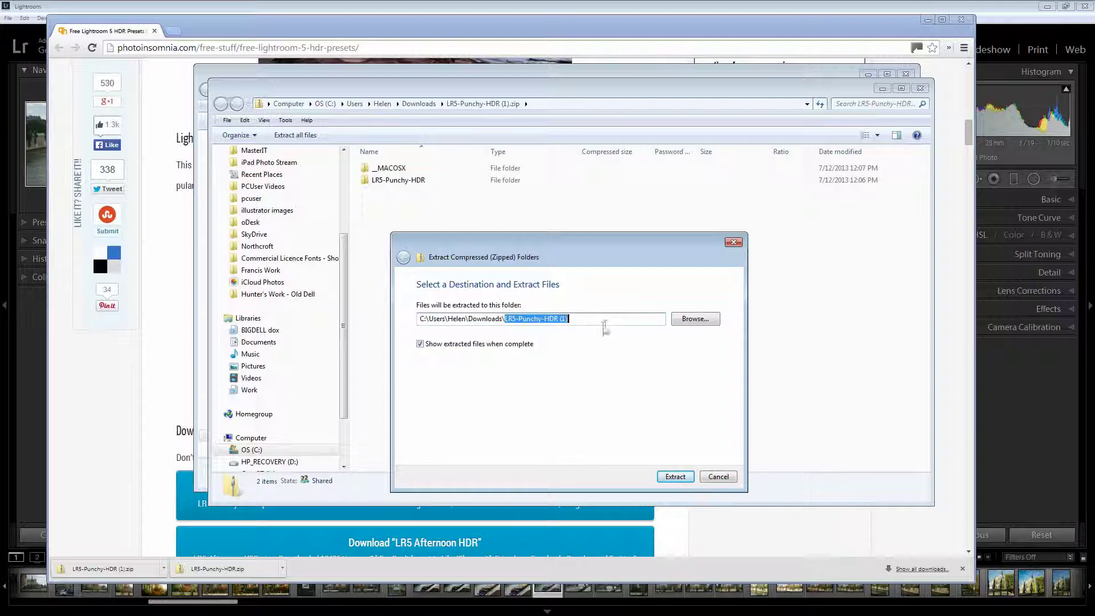
type("new")
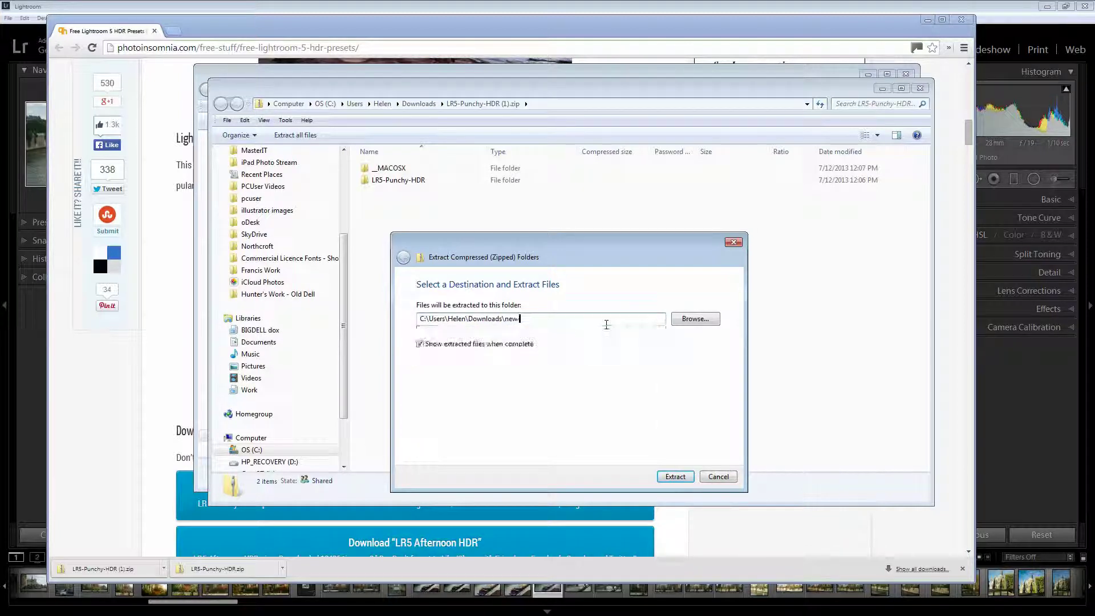
type(" preset")
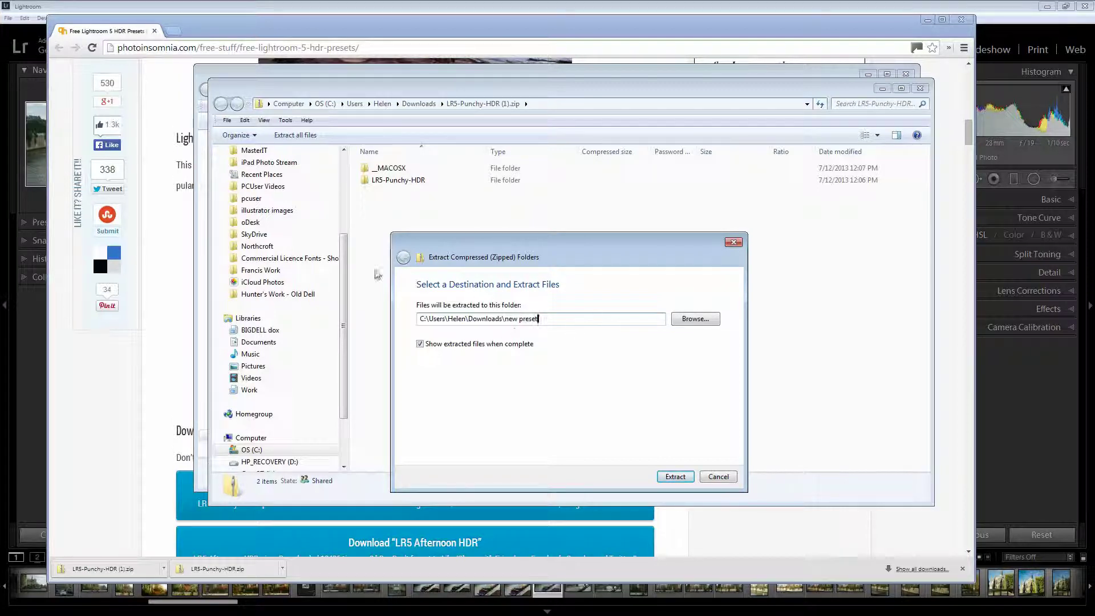
left_click(675, 478)
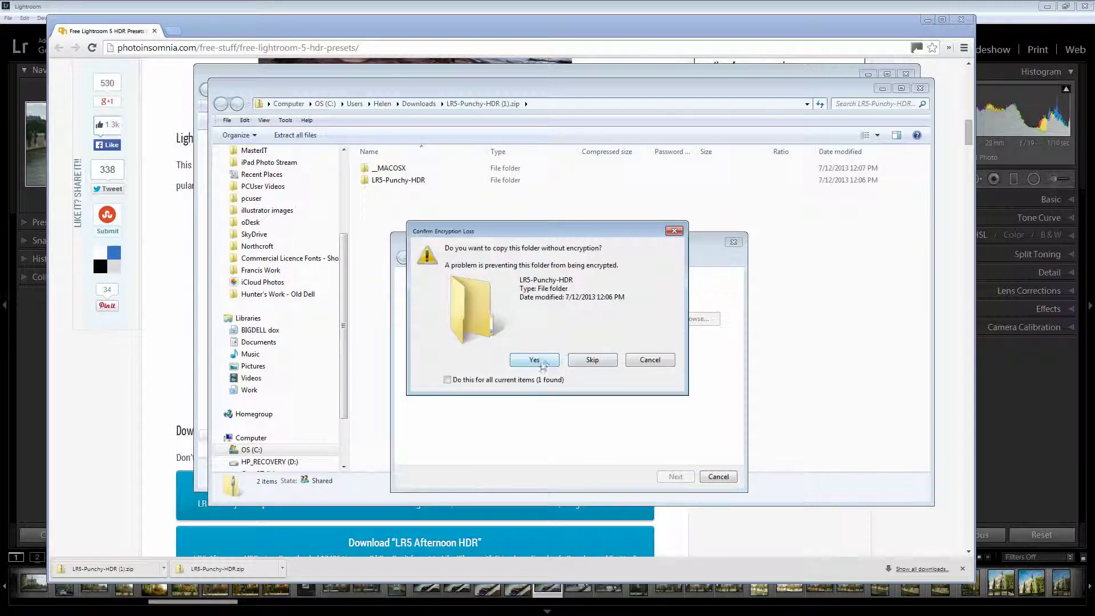
left_click(542, 362)
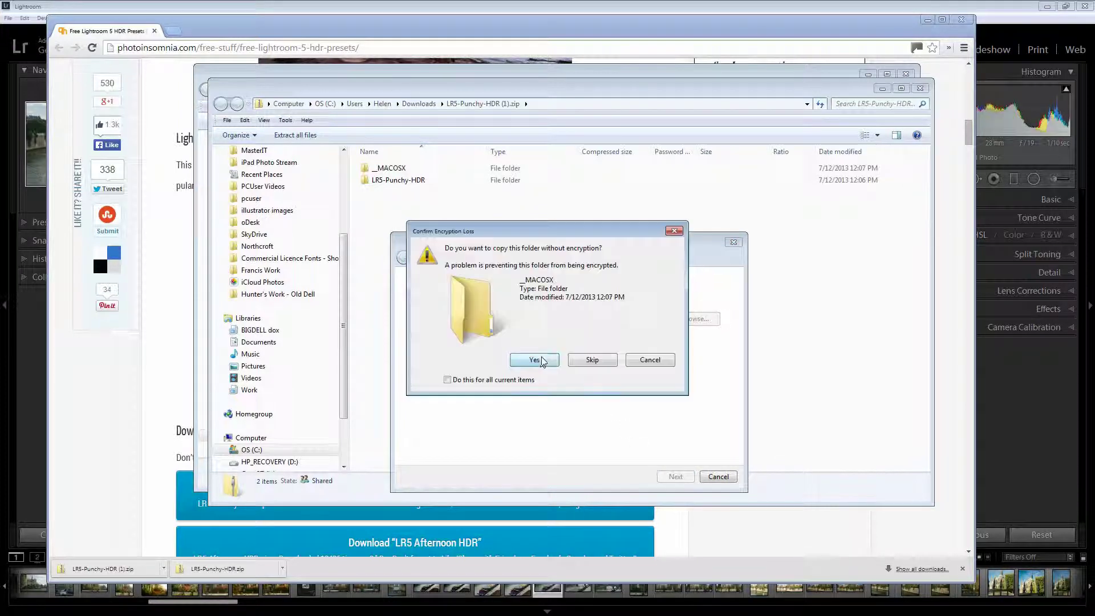
left_click(579, 360)
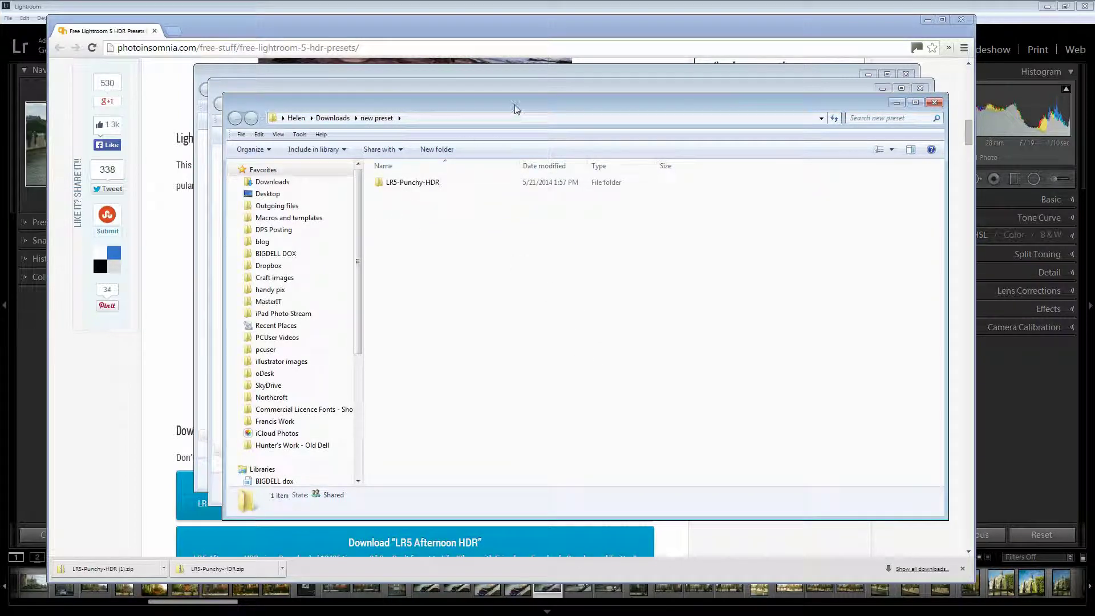
Close the Downloads and zip archive windows and minimise the browser, keeping the new preset folder window open over Lightroom
left_click_drag(515, 109, 506, 135)
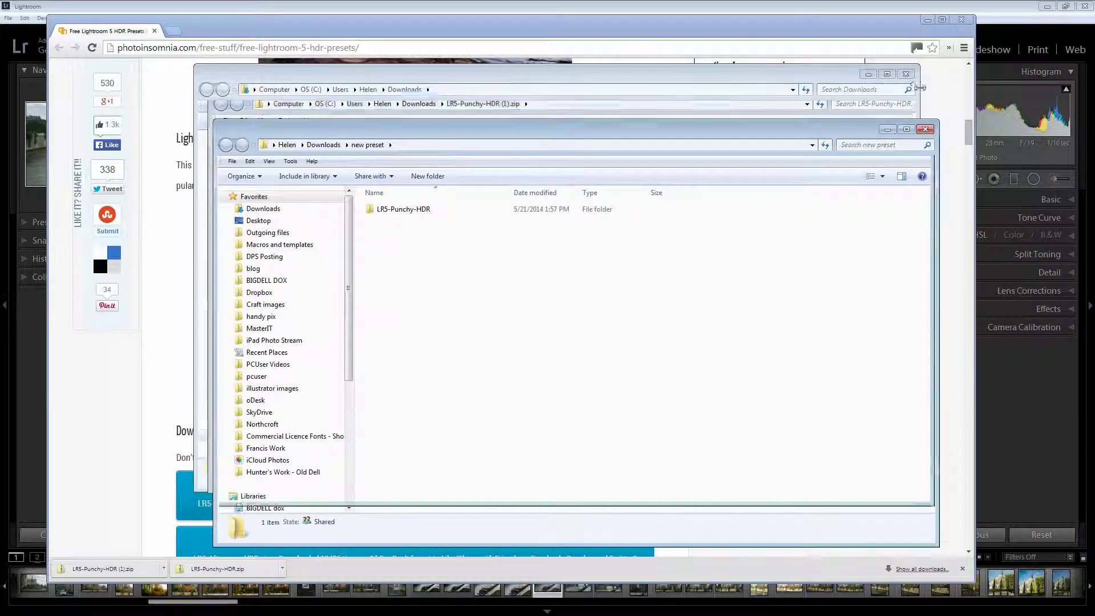
left_click(905, 73)
left_click(906, 86)
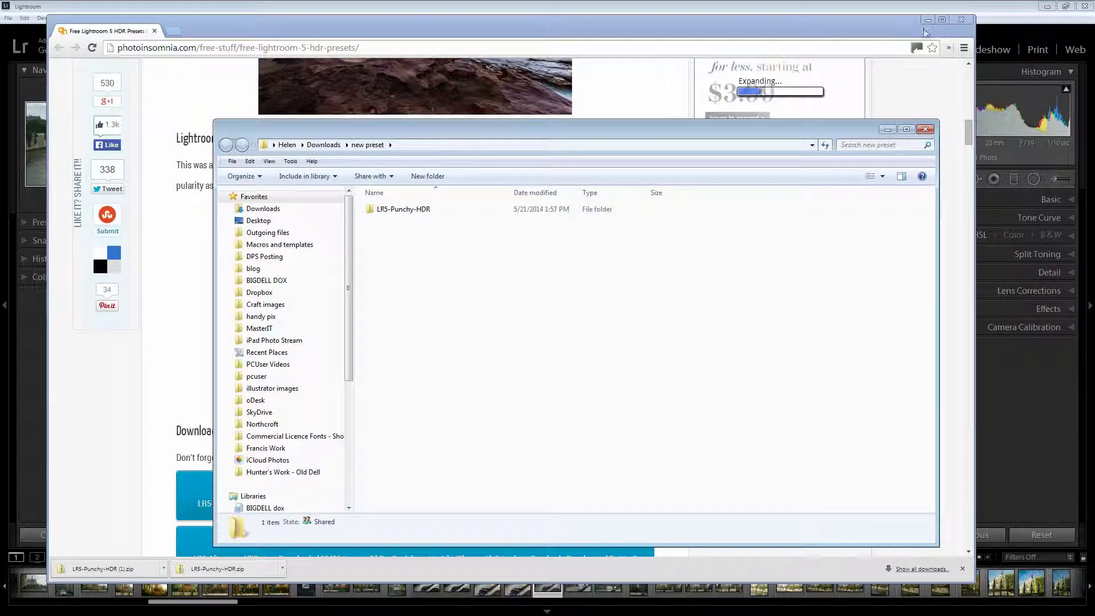
left_click_drag(707, 34, 0, 4)
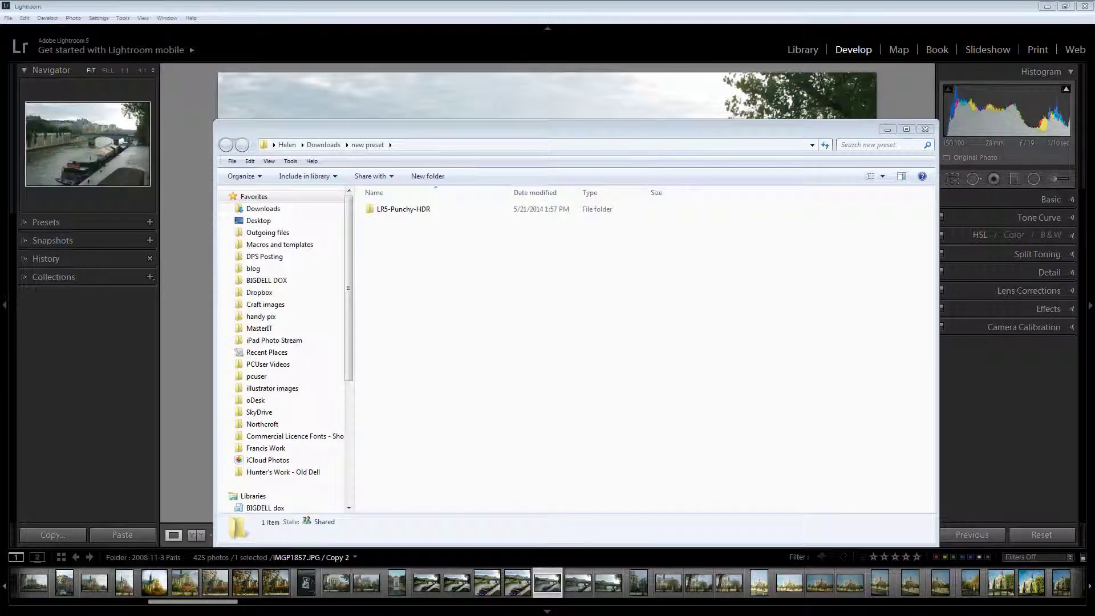
Move the new preset folder window aside and open its LR5-Punchy-HDR subfolder
left_click(420, 130)
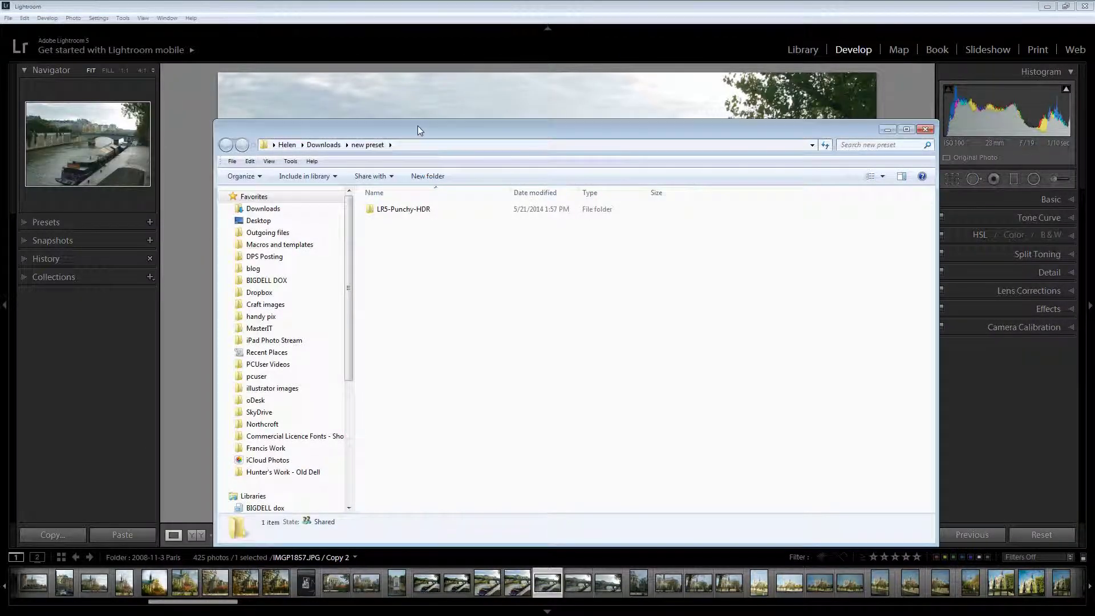
left_click_drag(419, 130, 545, 101)
left_click(520, 181)
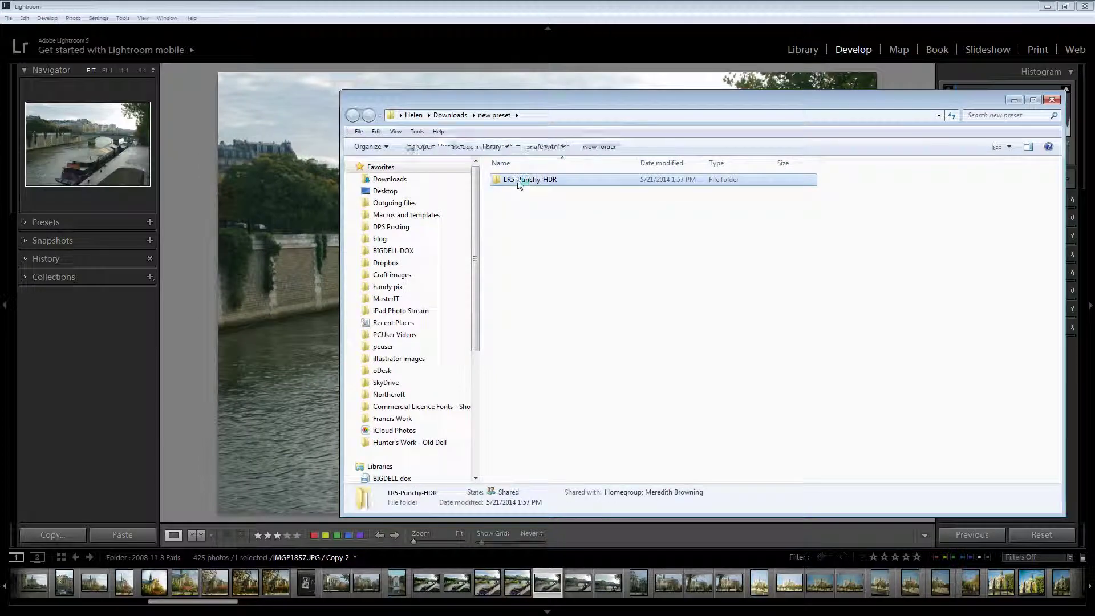
double_click(520, 181)
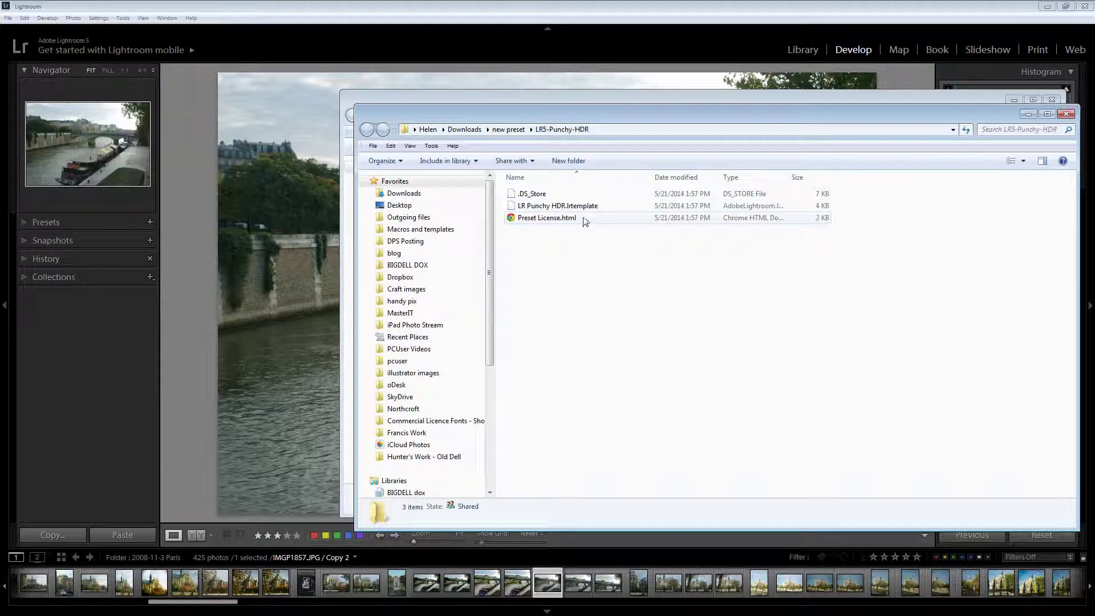
Copy the full path of the extracted LR5-Punchy-HDR folder to the clipboard
left_click(603, 132)
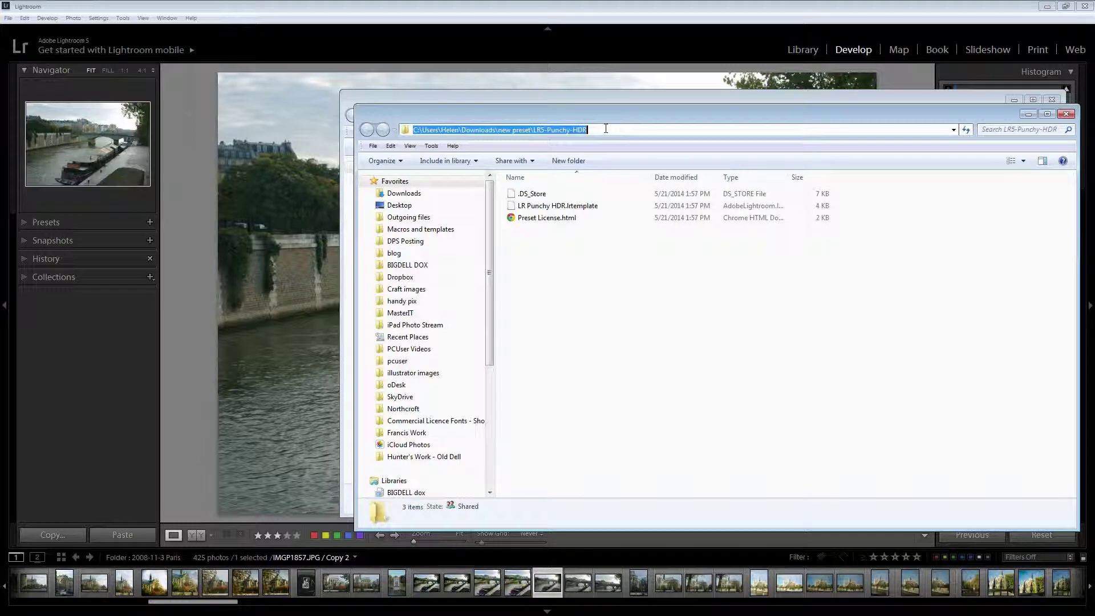
right_click(473, 130)
double_click(506, 166)
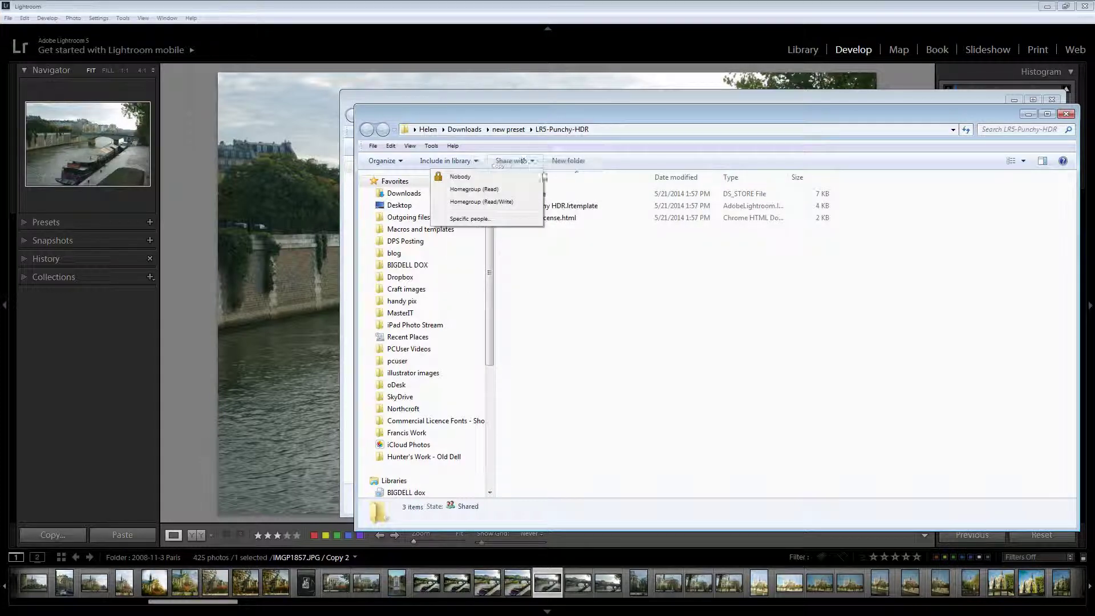
left_click(611, 130)
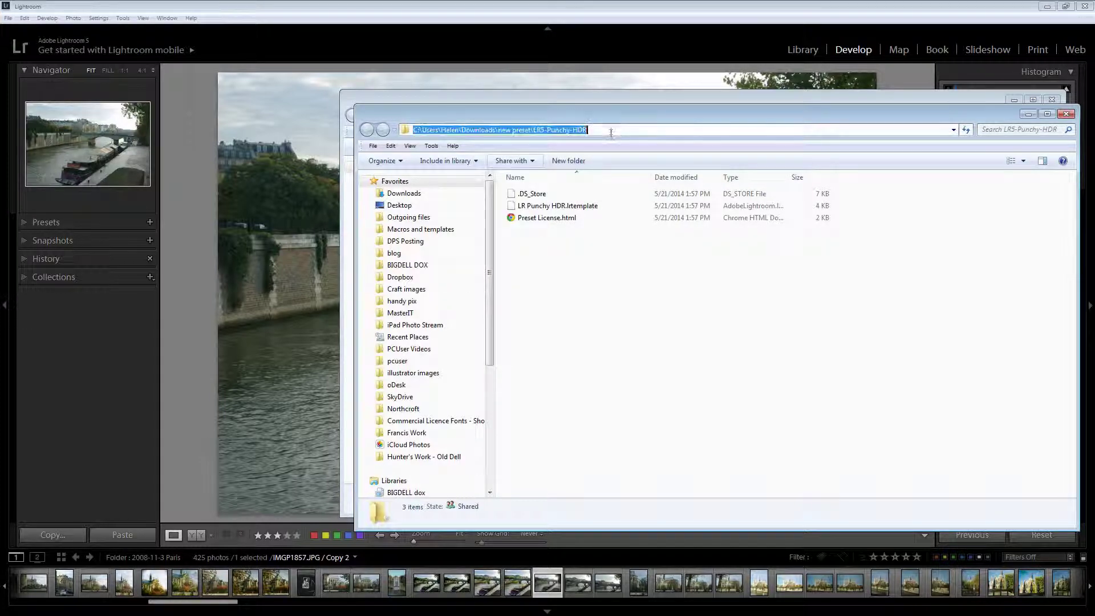
right_click(477, 130)
left_click(518, 168)
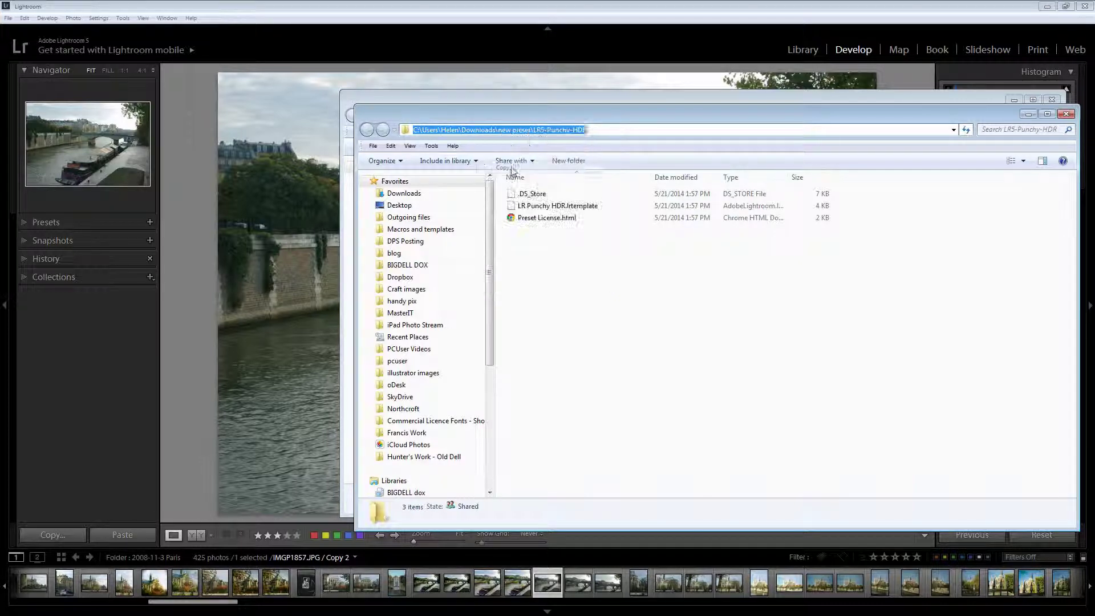
Close the LR5-Punchy-HDR and new preset folder windows to return to Lightroom's Develop module
left_click_drag(603, 110, 460, 94)
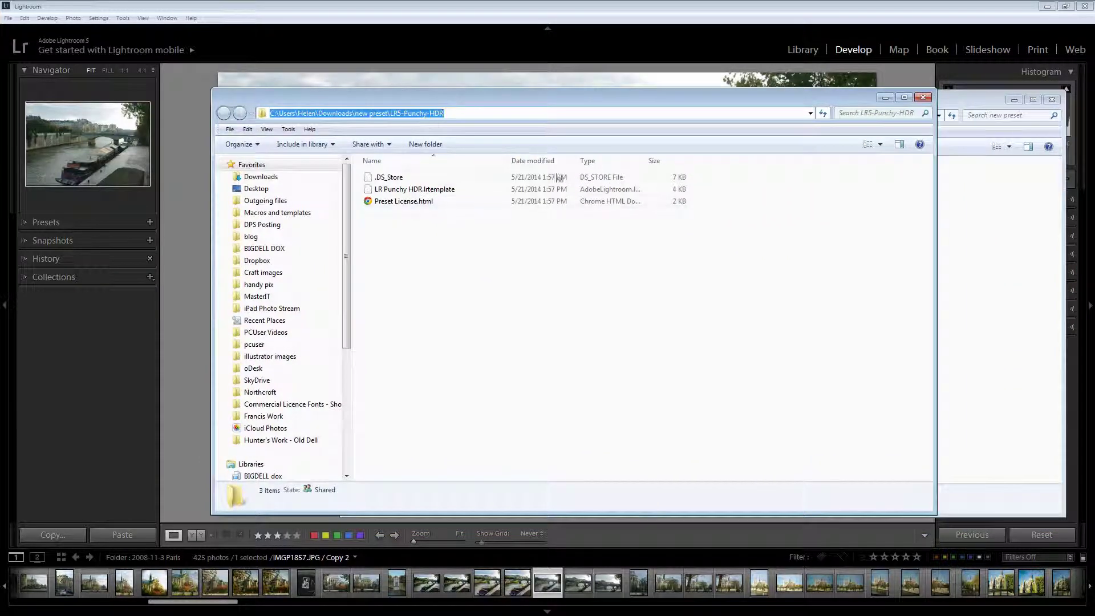
left_click(924, 98)
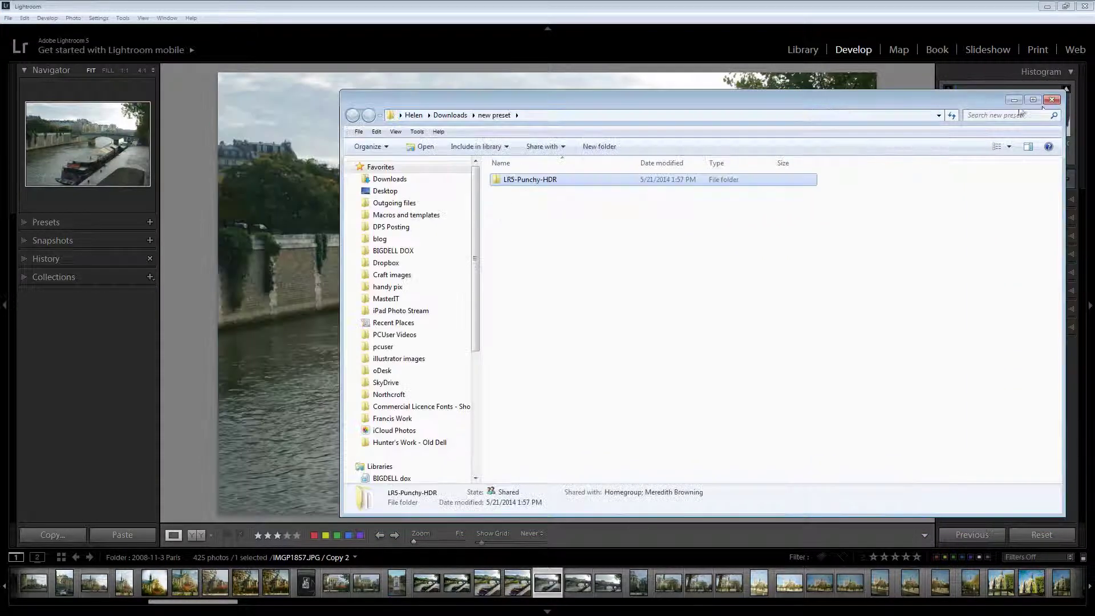
left_click(1052, 100)
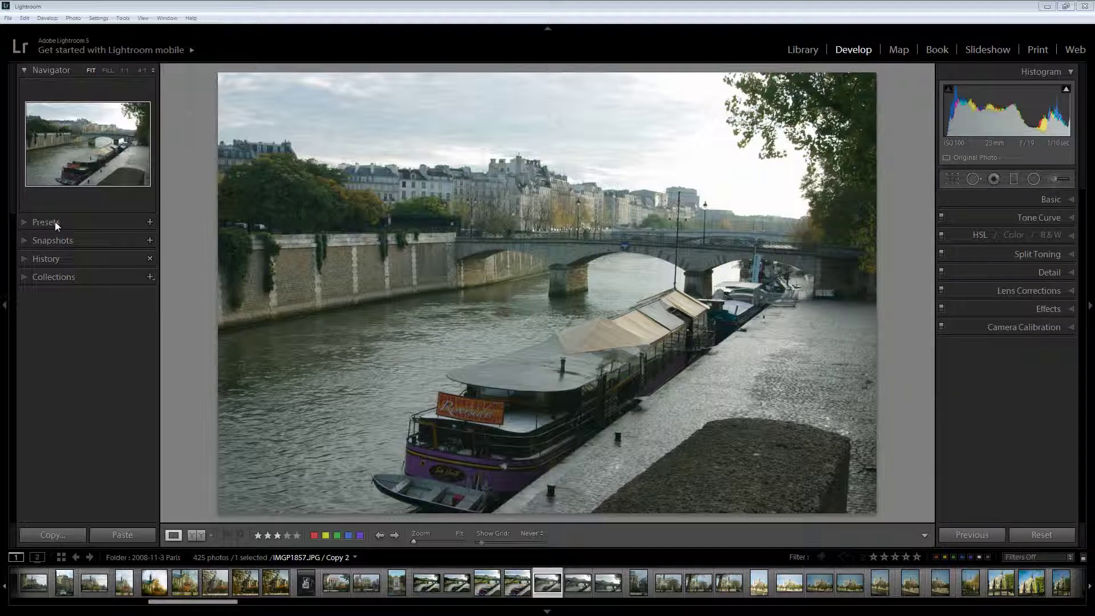
Create a new develop presets folder named Photoinsomnia
left_click(25, 222)
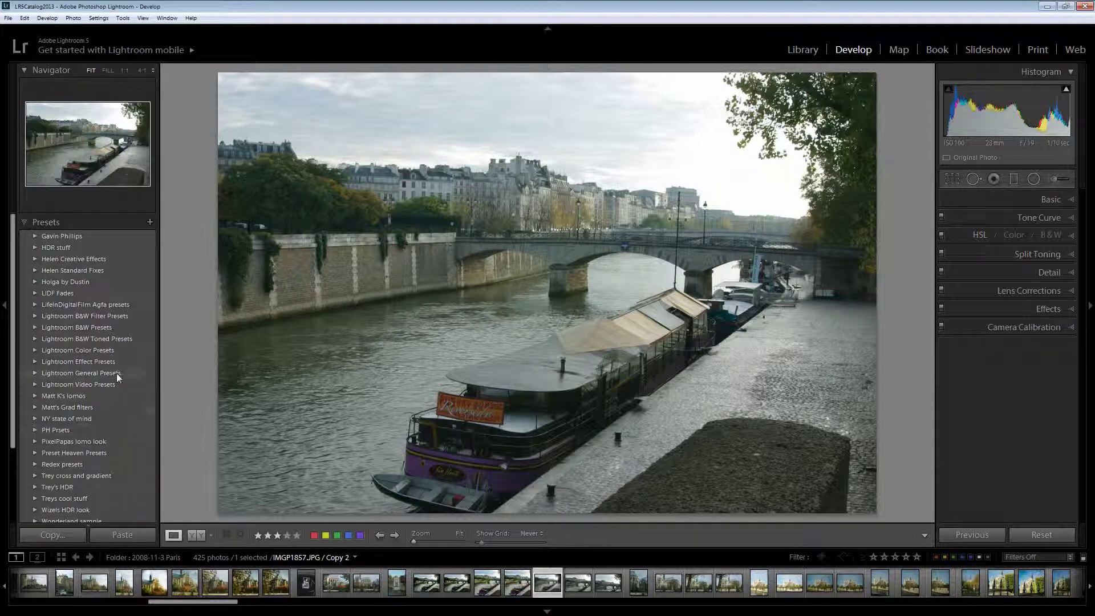
scroll(116, 373, "down", 3)
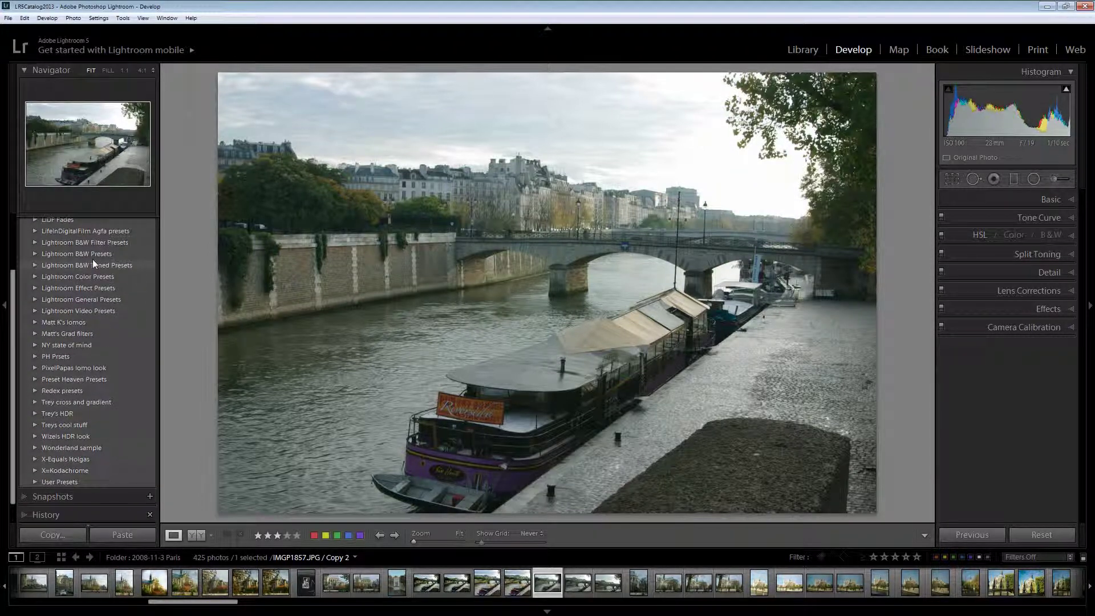
scroll(93, 260, "up", 3)
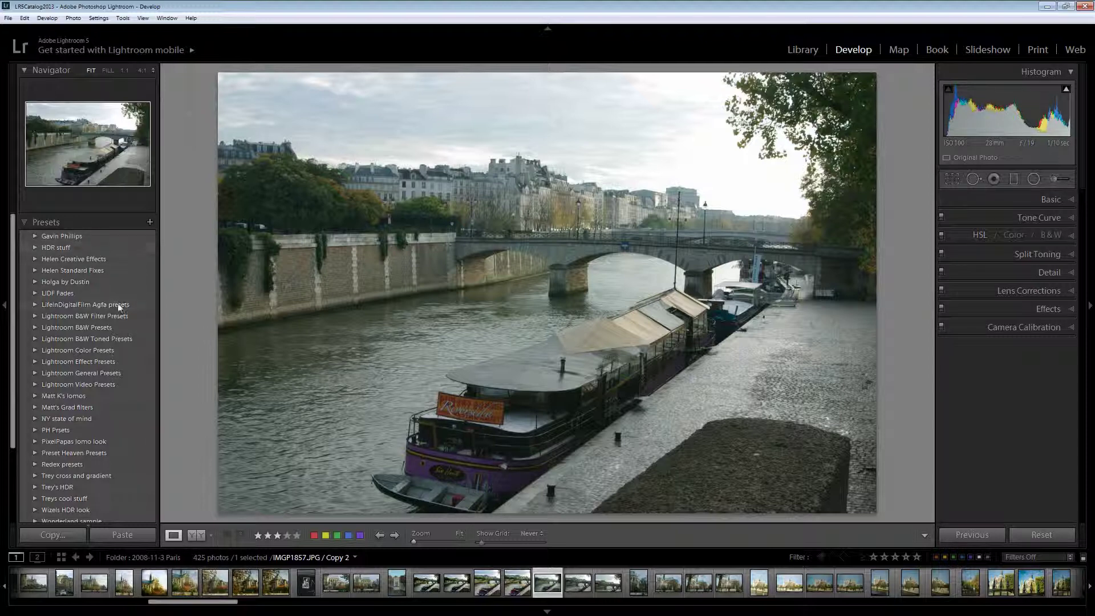
right_click(125, 408)
left_click(154, 417)
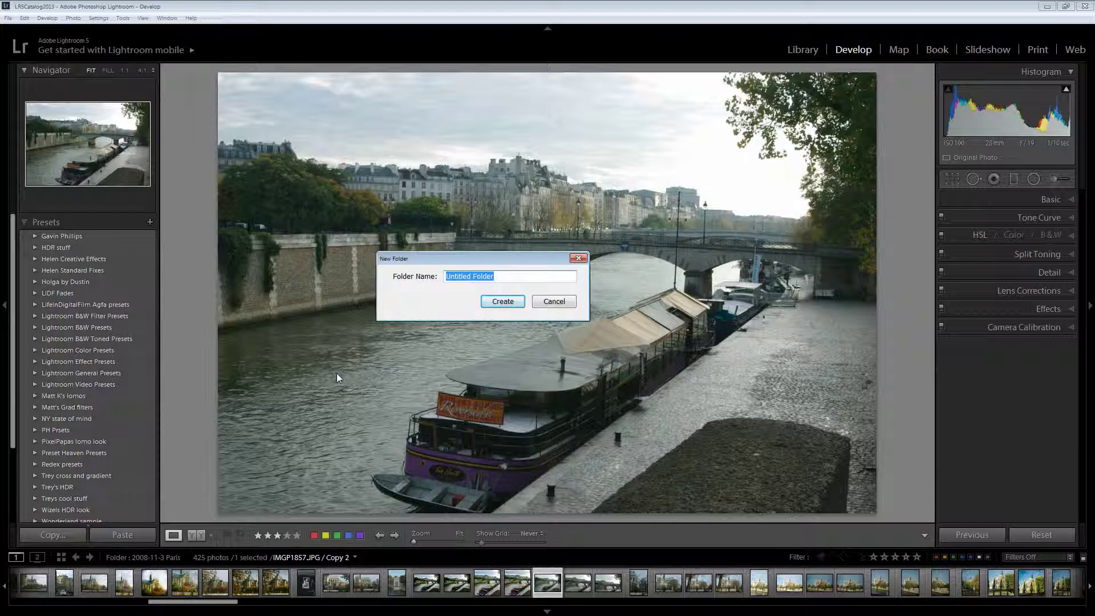
type("Photoinsomnia")
left_click(495, 304)
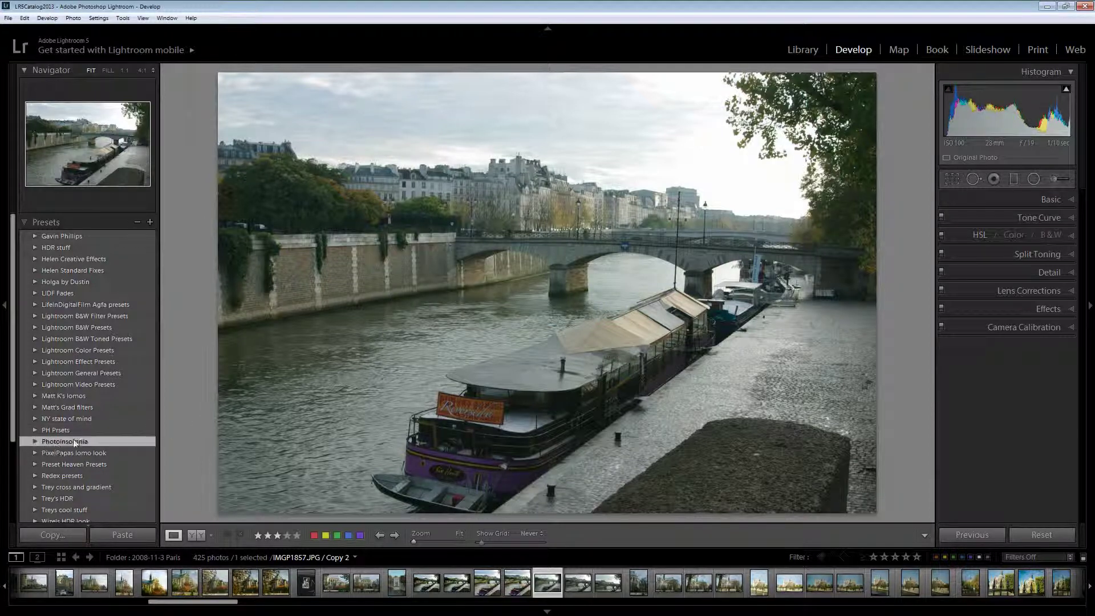
Start a preset import for the Photoinsomnia folder and browse to the copied LR5-Punchy-HDR folder path
right_click(121, 444)
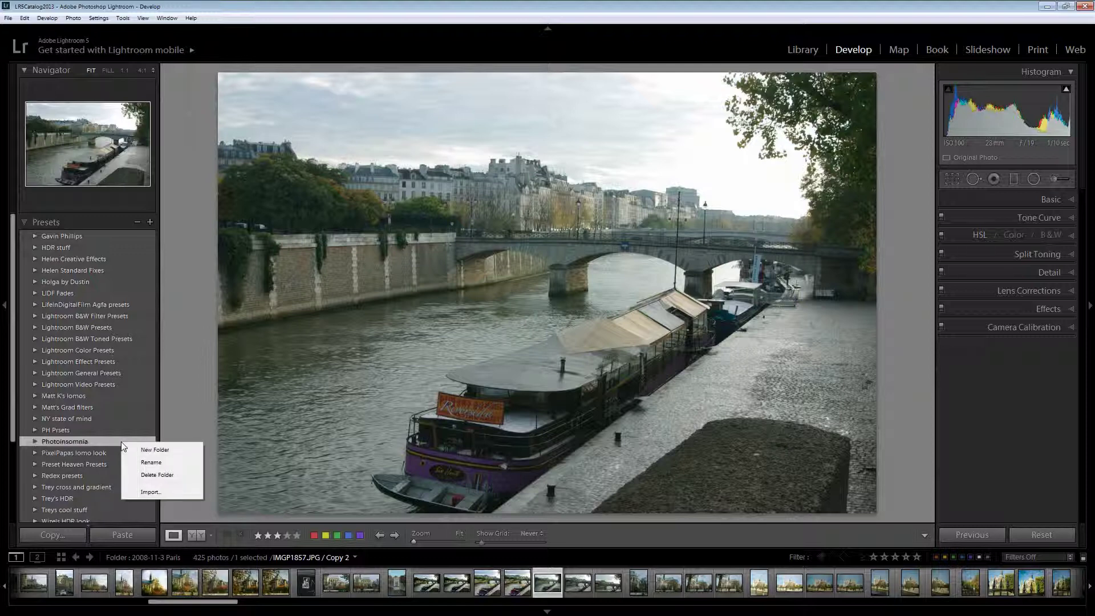
left_click(151, 494)
left_click_drag(317, 57, 263, 30)
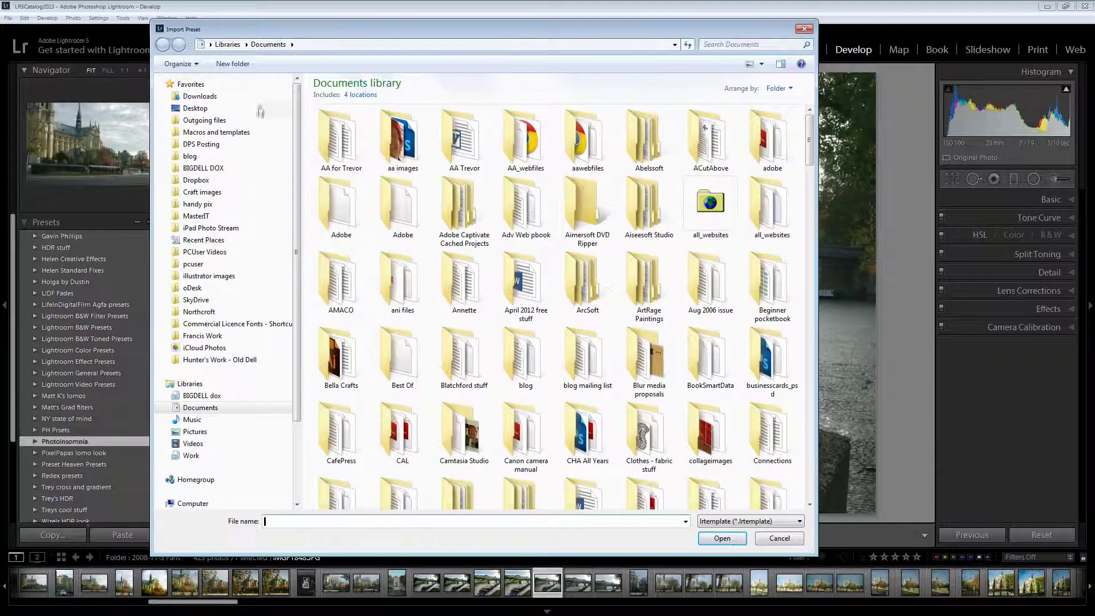
left_click(306, 43)
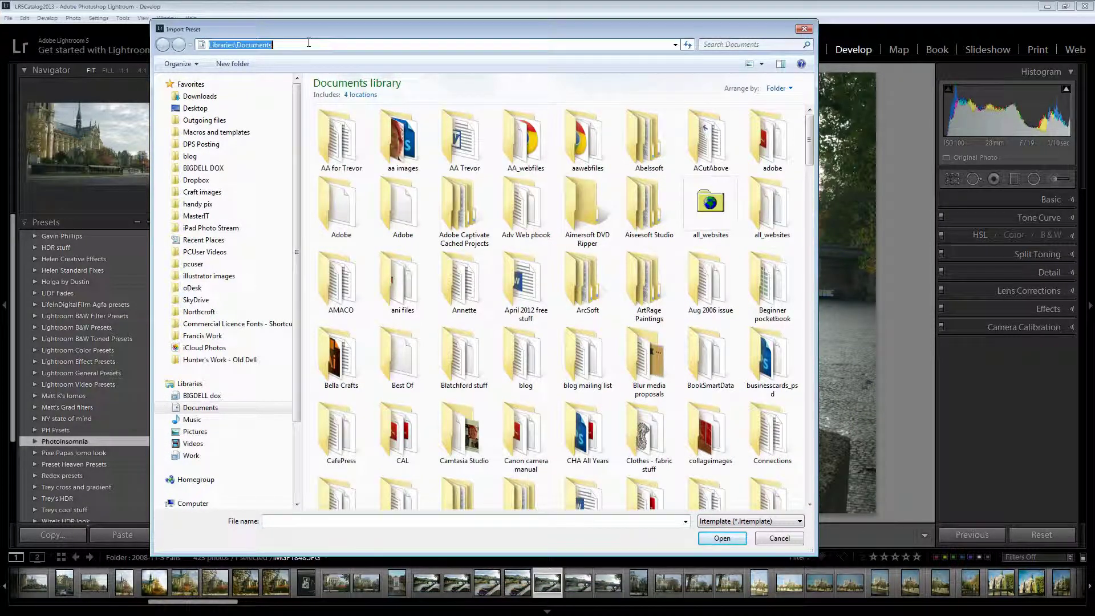
right_click(277, 45)
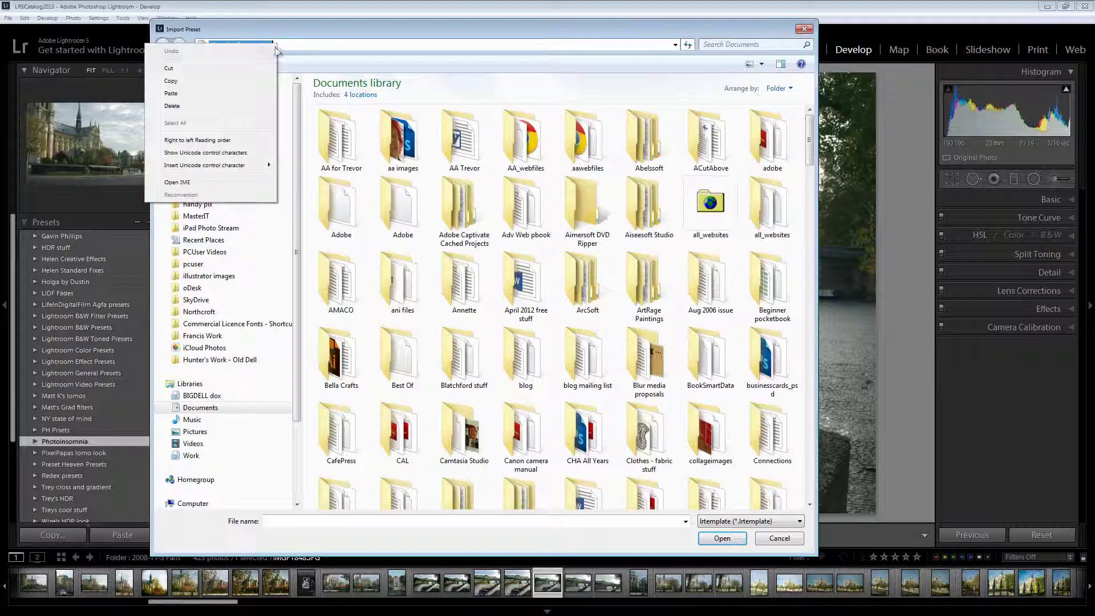
left_click(182, 93)
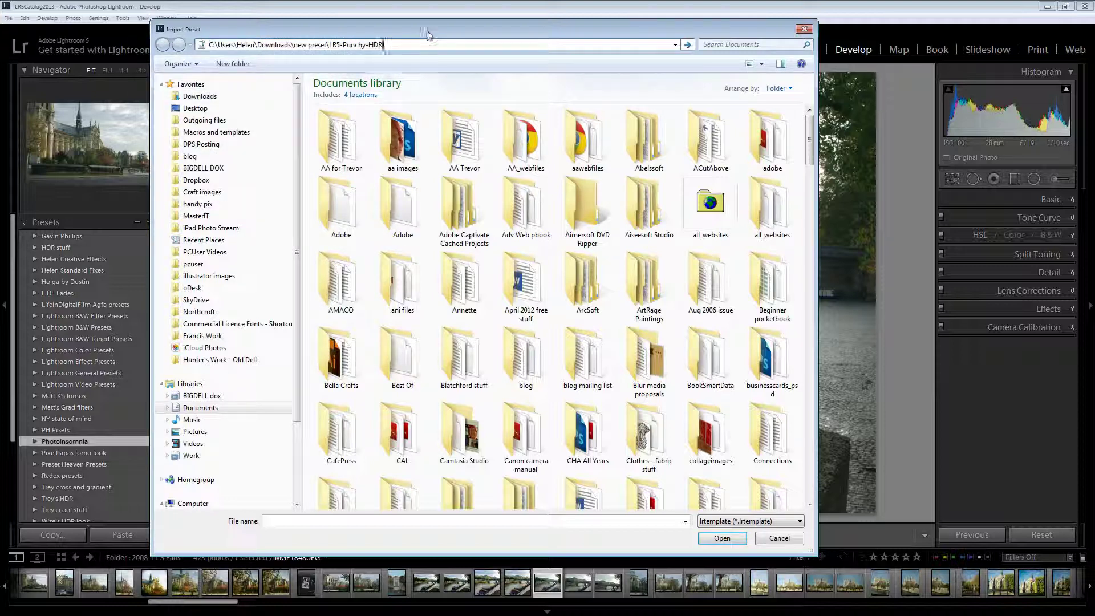
key("Return")
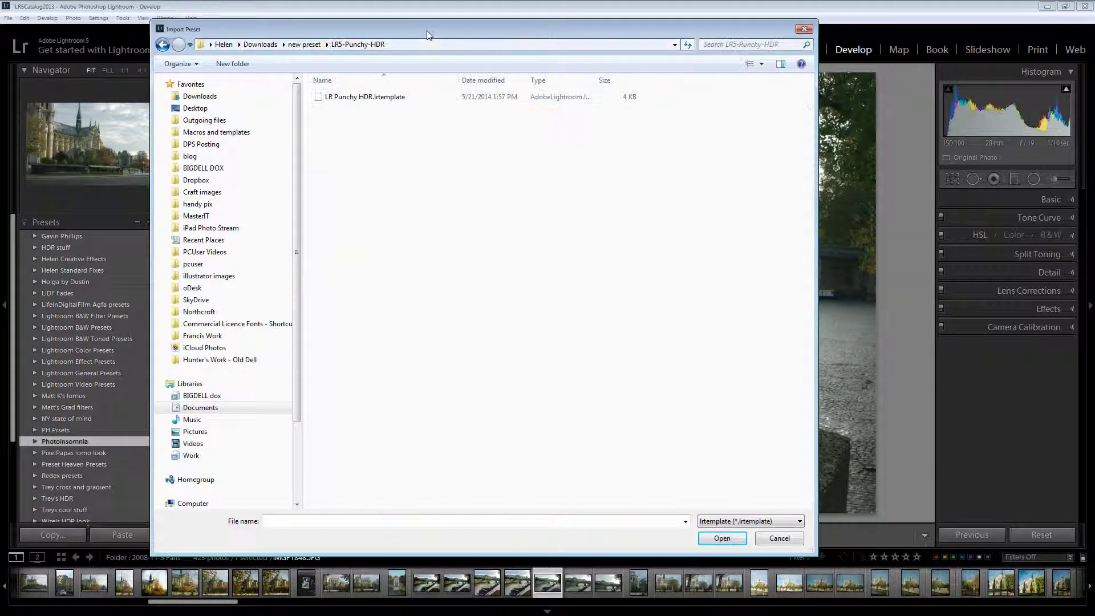
Import LR Punchy HDR.lrtemplate into the Photoinsomnia presets folder
left_click(364, 98)
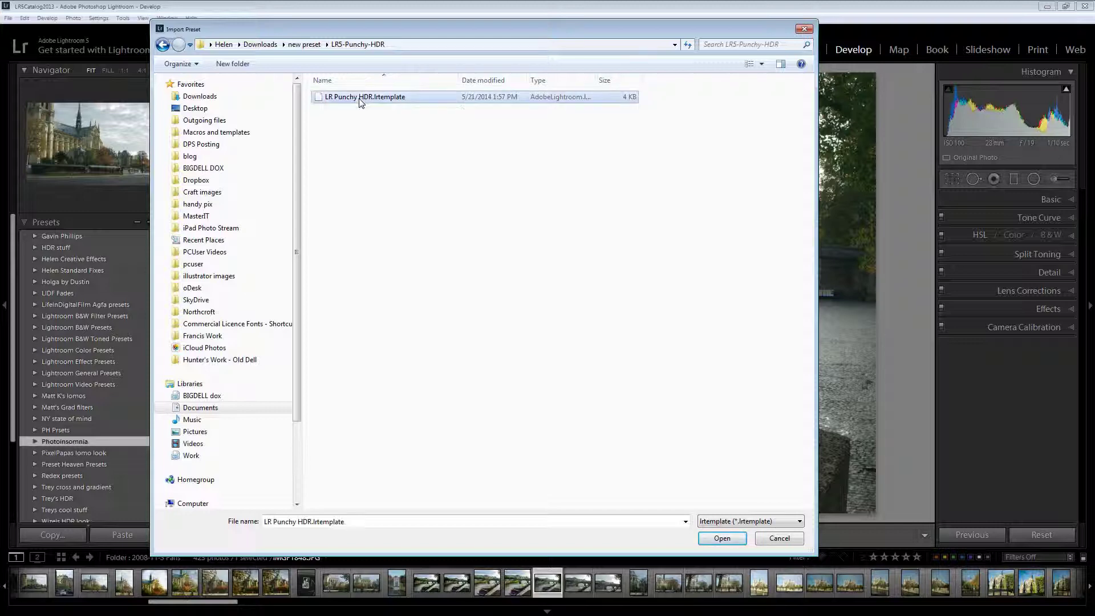
left_click(721, 538)
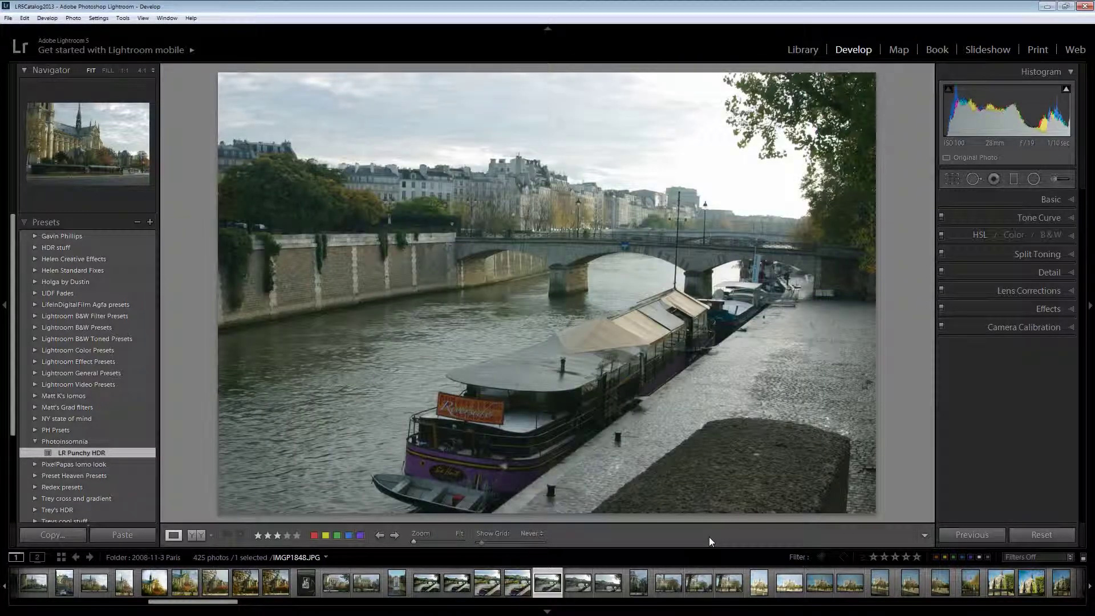
left_click(709, 536)
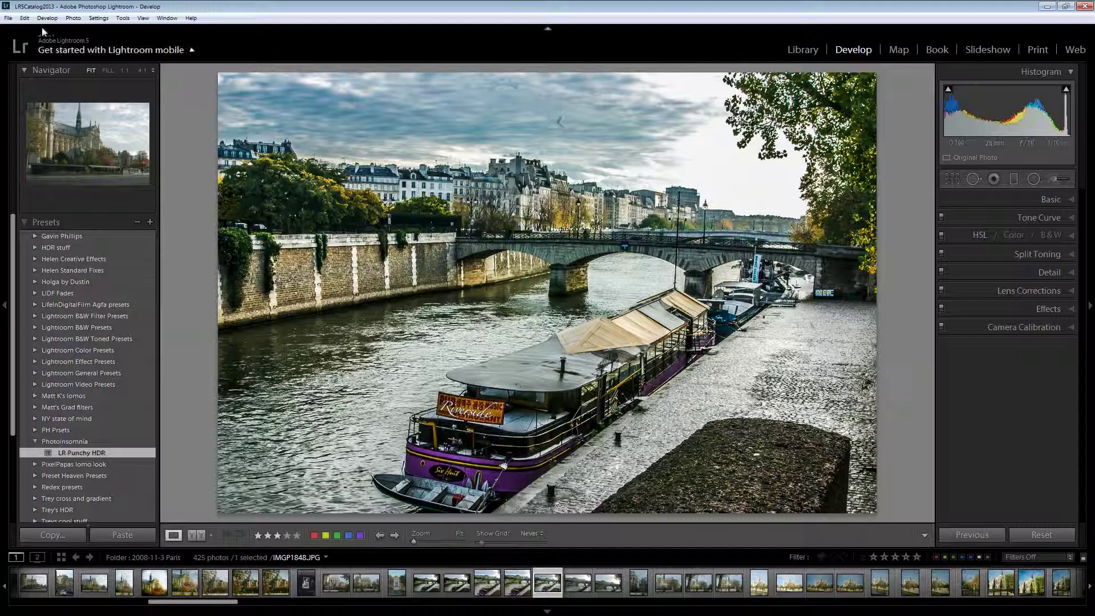
Undo the LR Punchy HDR preset on the river photo
left_click(24, 18)
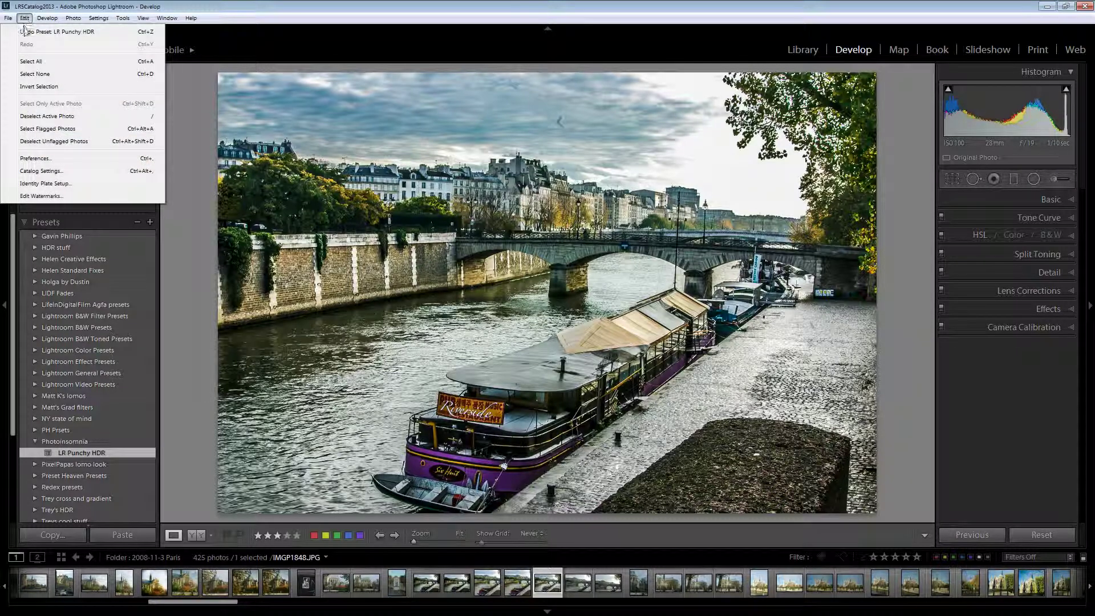
left_click(27, 32)
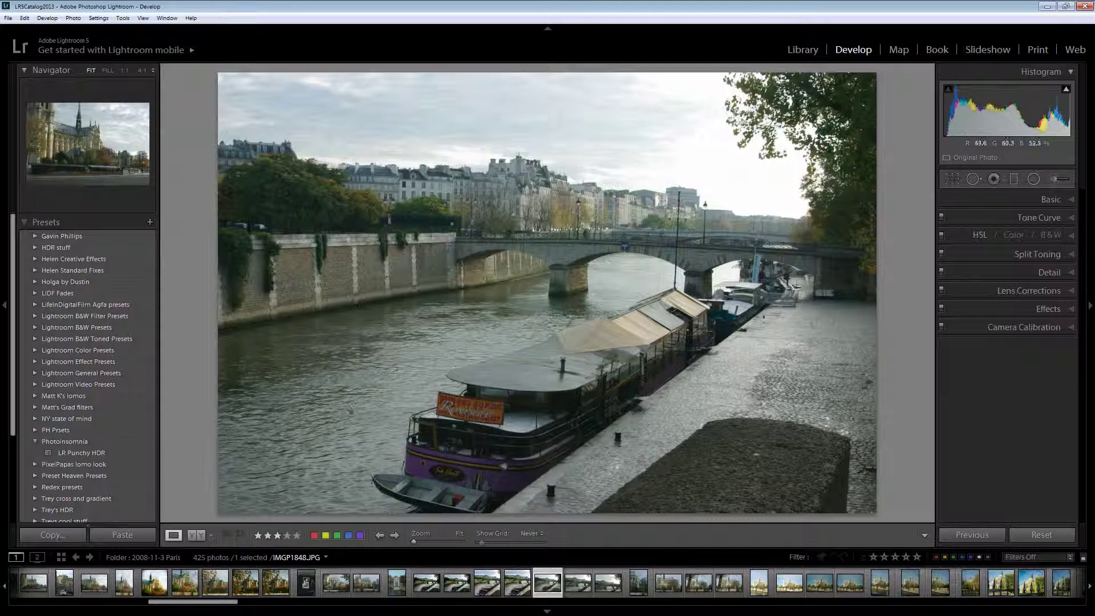
Collapse the presets list, reopen it with the Photoinsomnia folder expanded, and apply LR Punchy HDR to the photo
left_click(34, 441)
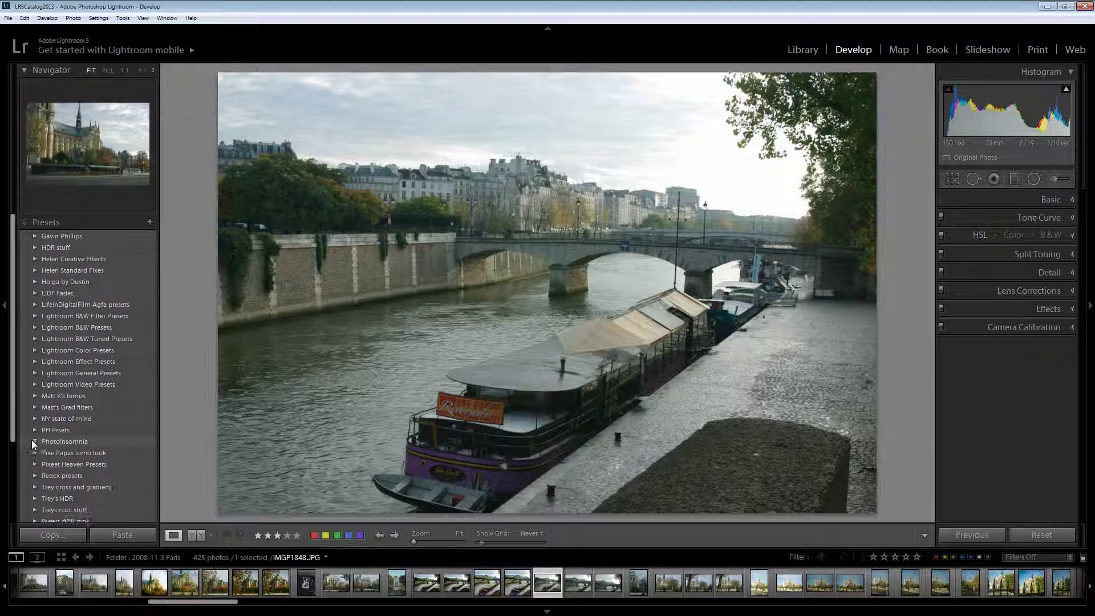
left_click(23, 222)
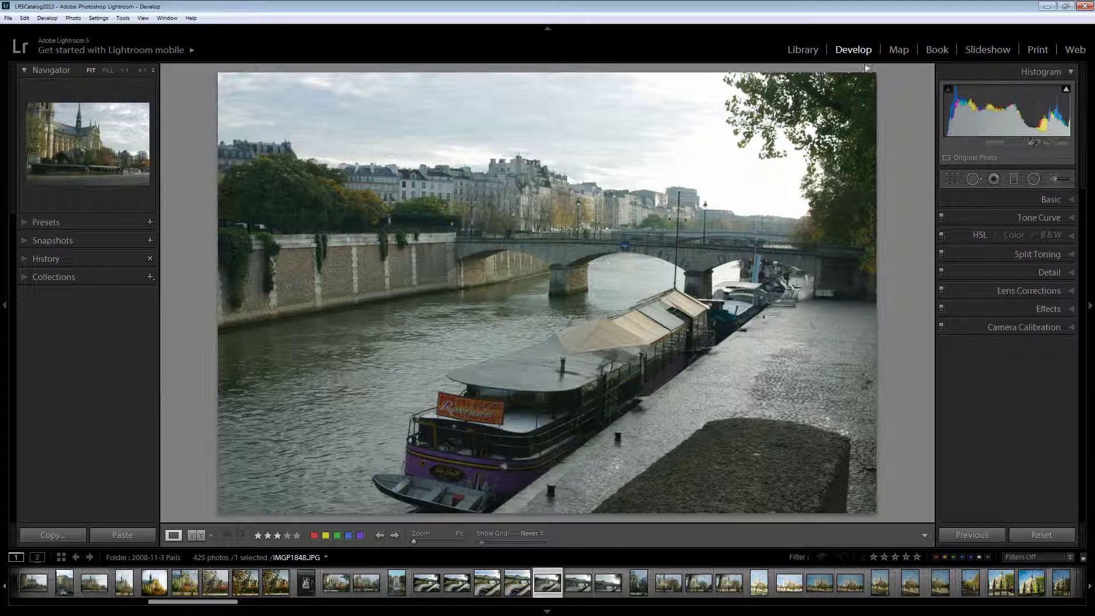
left_click(23, 222)
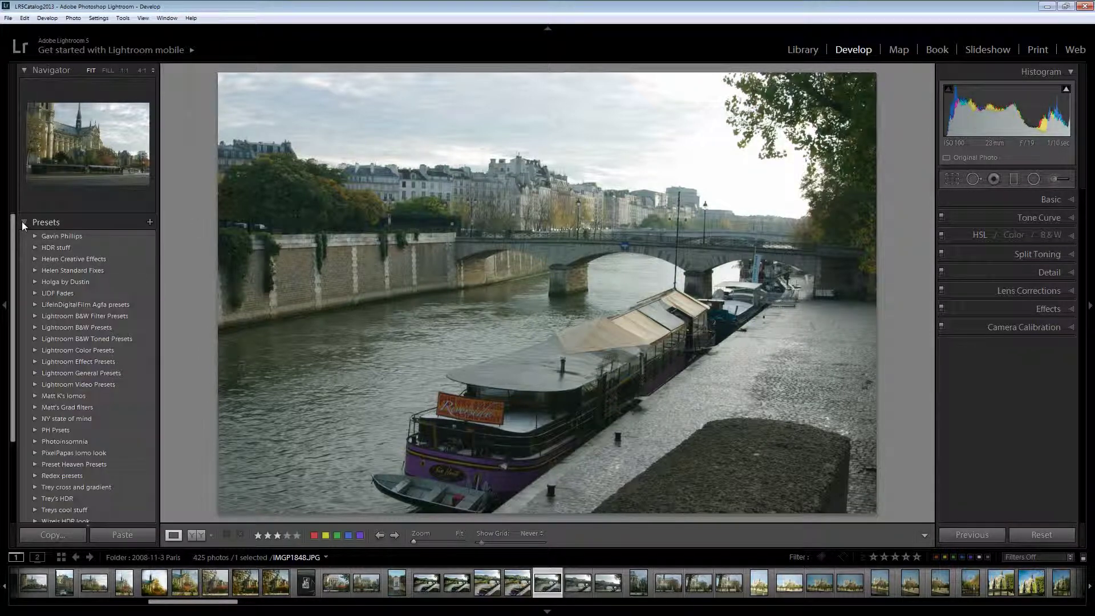
left_click(67, 440)
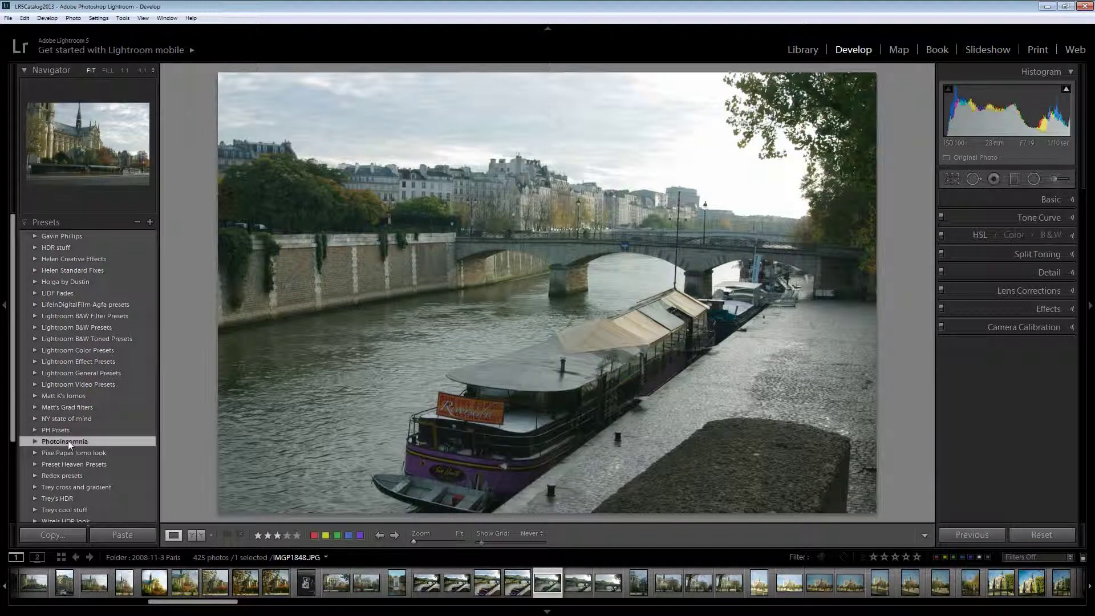
left_click(37, 442)
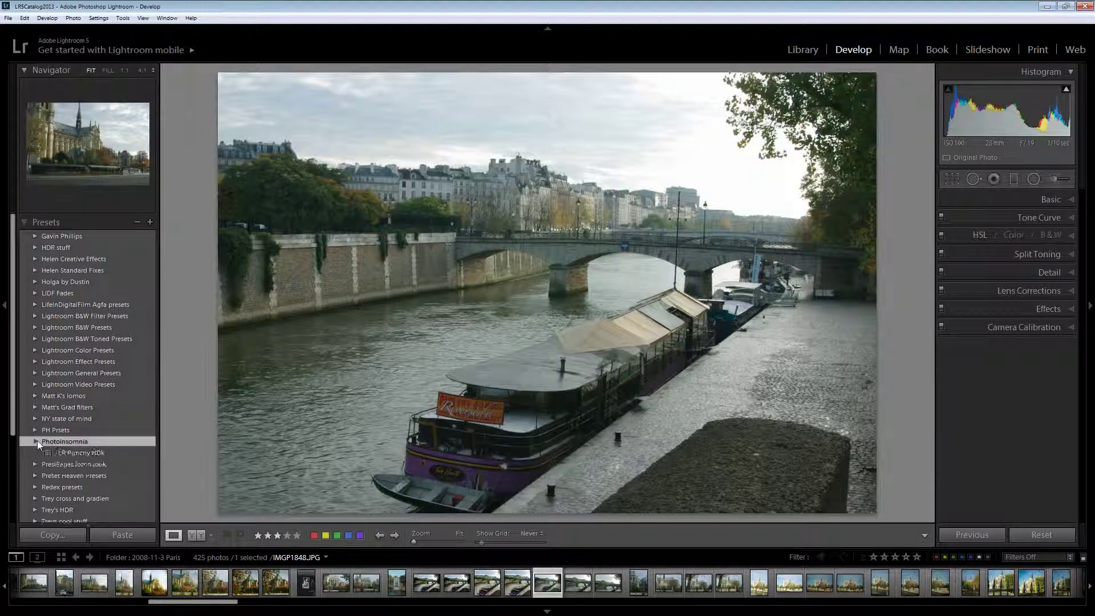
left_click(80, 452)
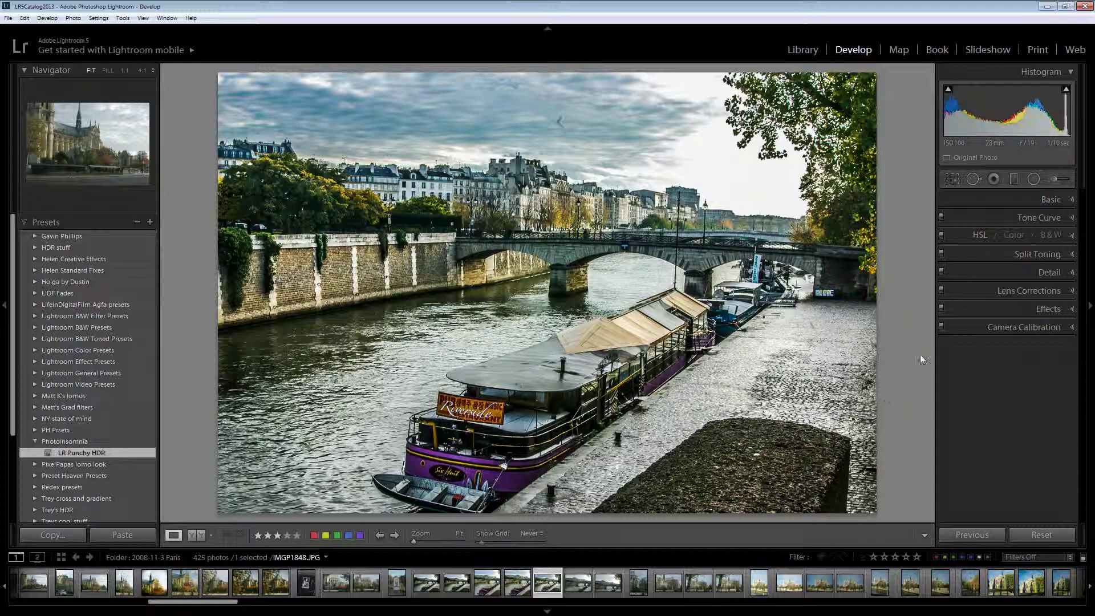
Examine the settings the preset applies under Basic, Detail, Tone Curve and Effects
left_click(1070, 200)
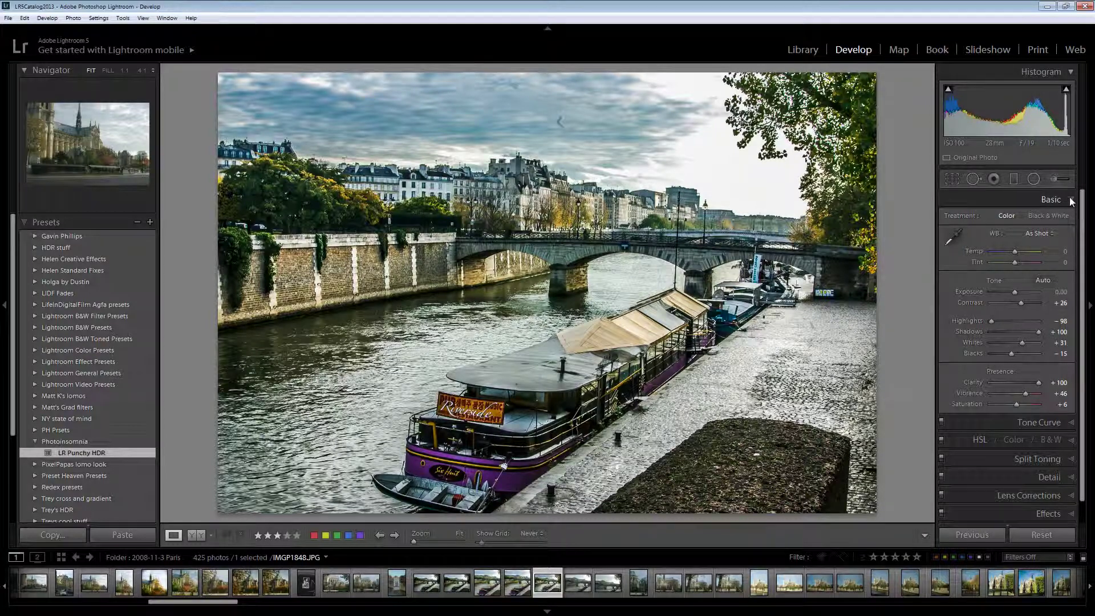
left_click(1071, 477)
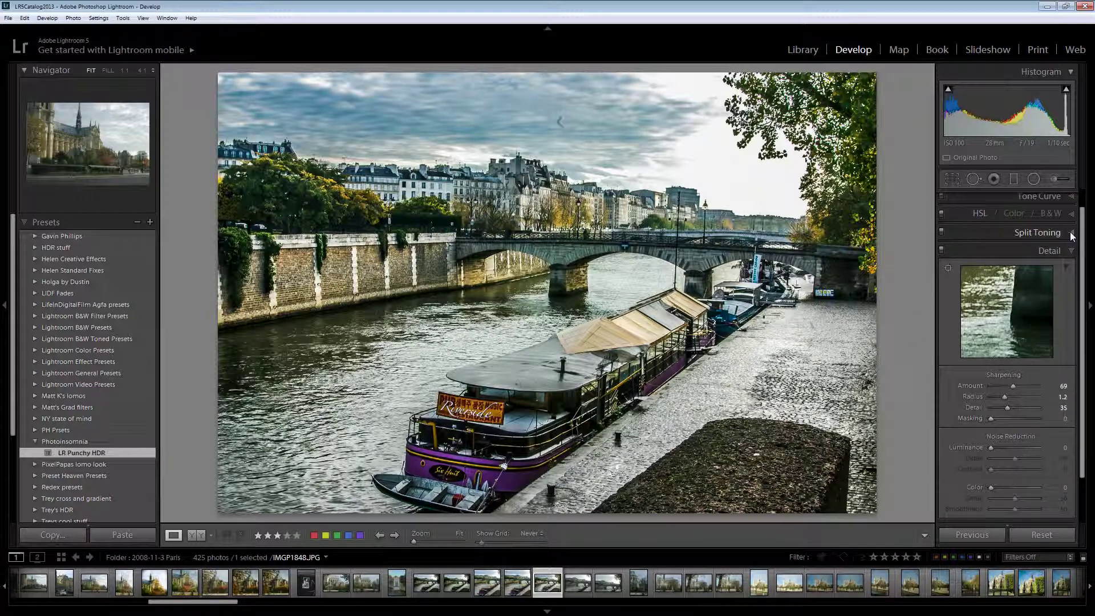
left_click(1071, 199)
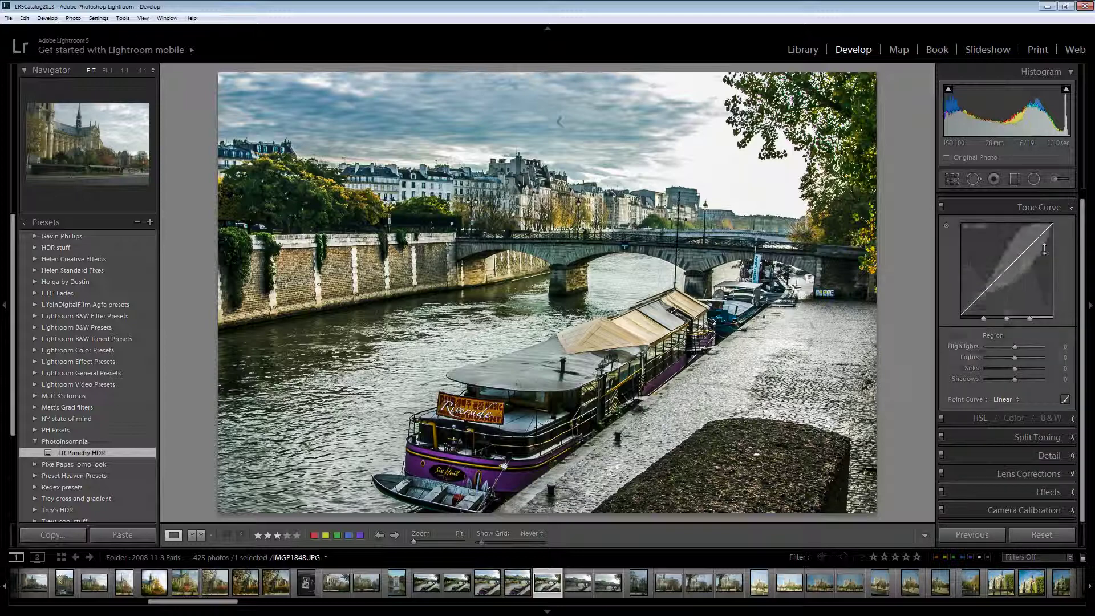
left_click(1071, 492)
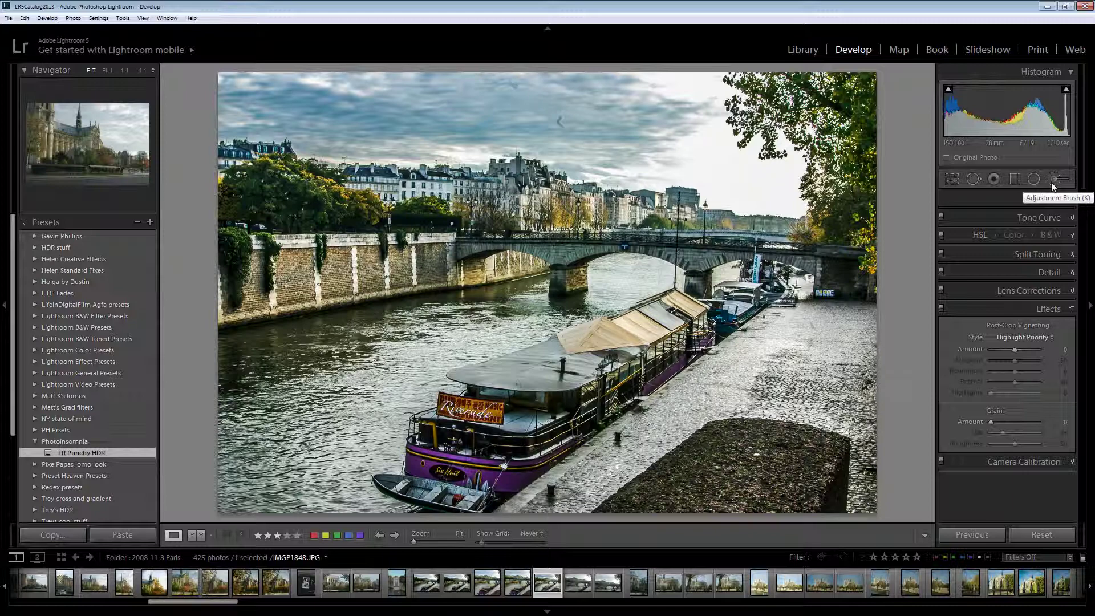
Inspect the settings of both graduated filters the preset added below the photo, and leave the Graduated Filter tool
left_click(1013, 178)
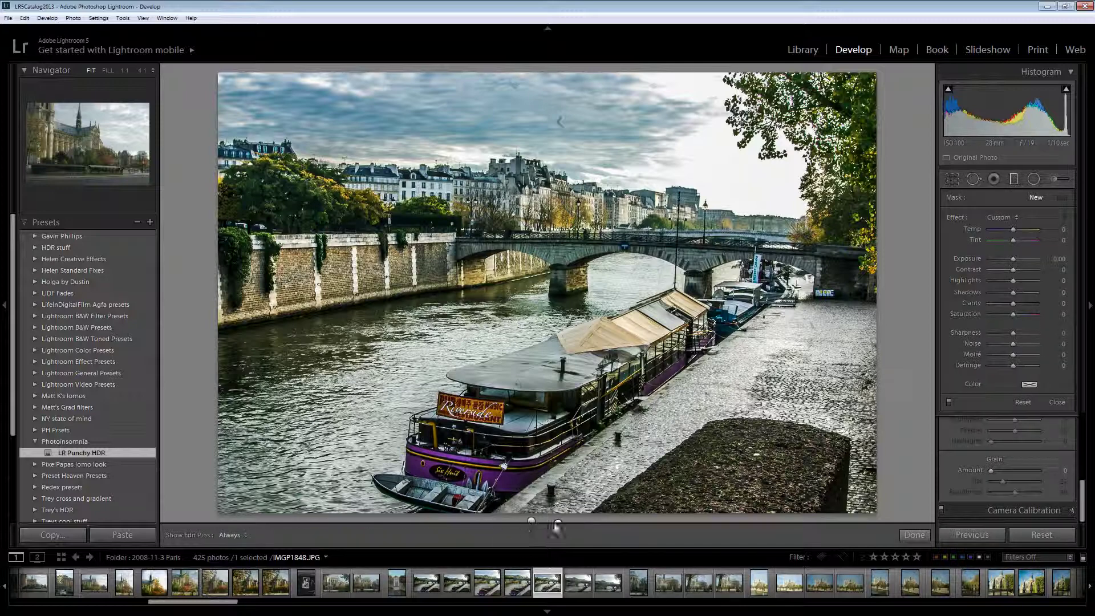
left_click(532, 521)
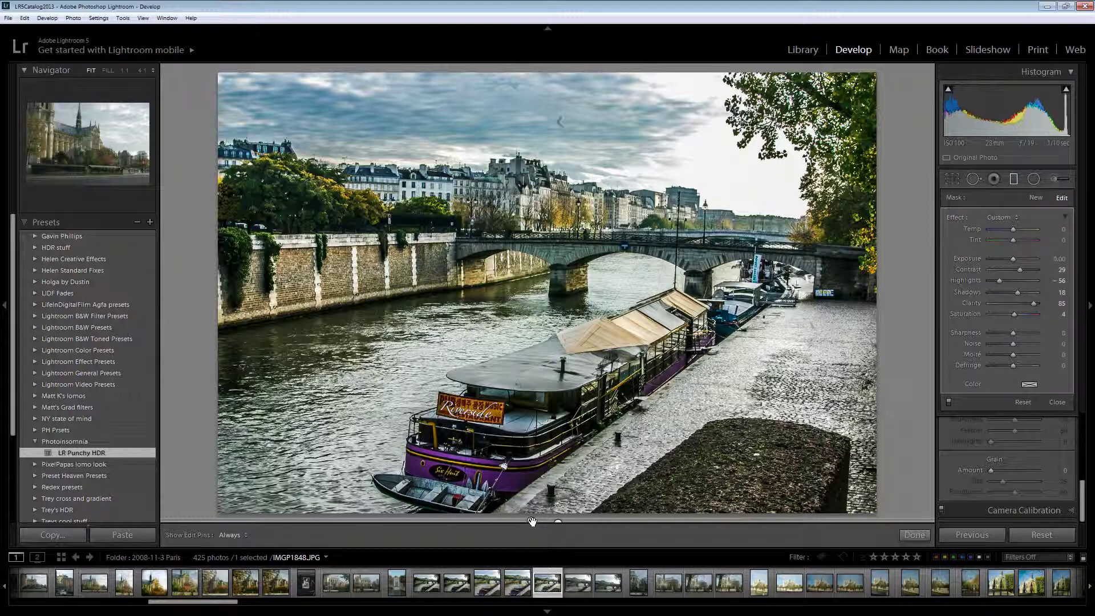
left_click(559, 521)
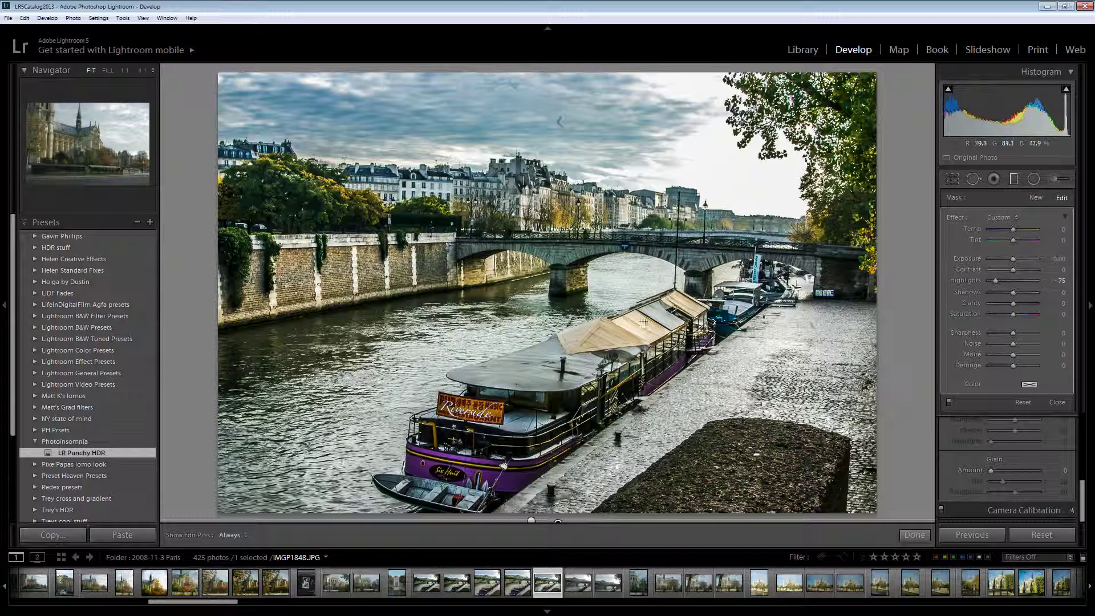
left_click(531, 521)
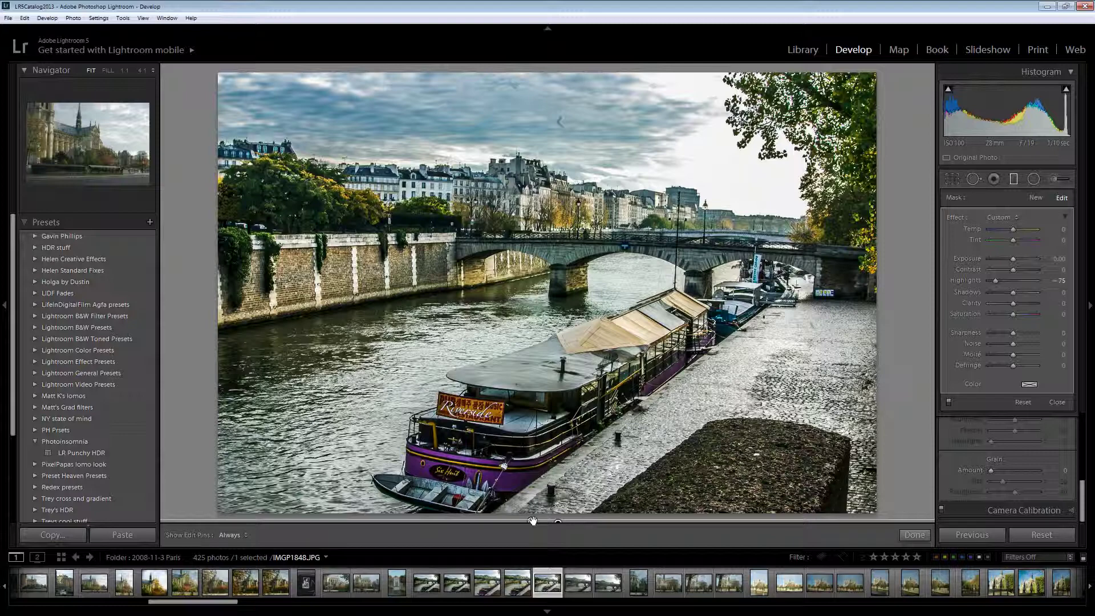
left_click(914, 534)
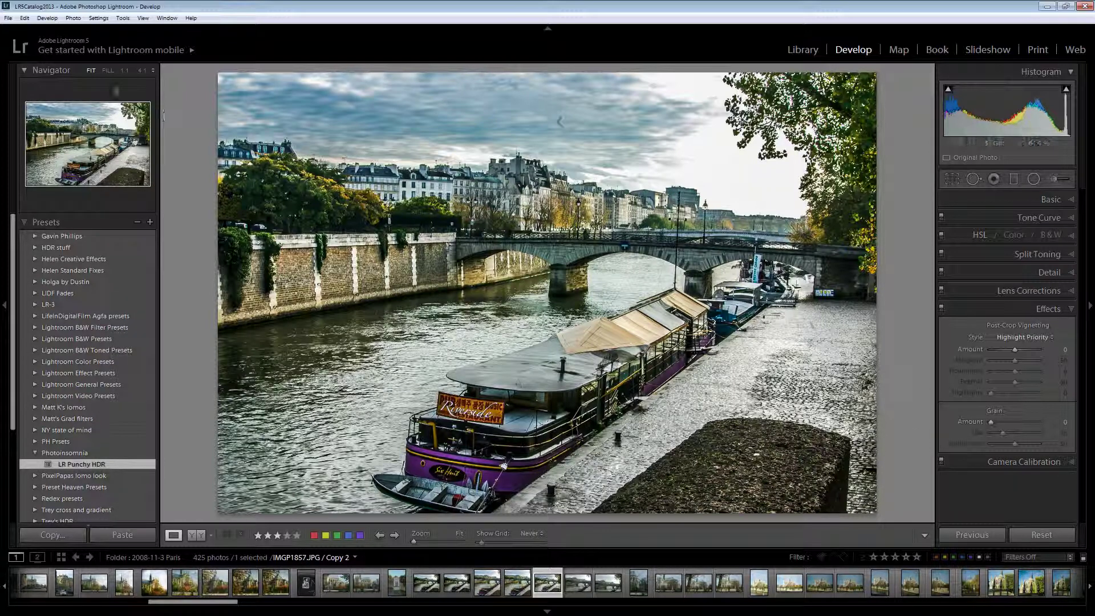
left_click(24, 18)
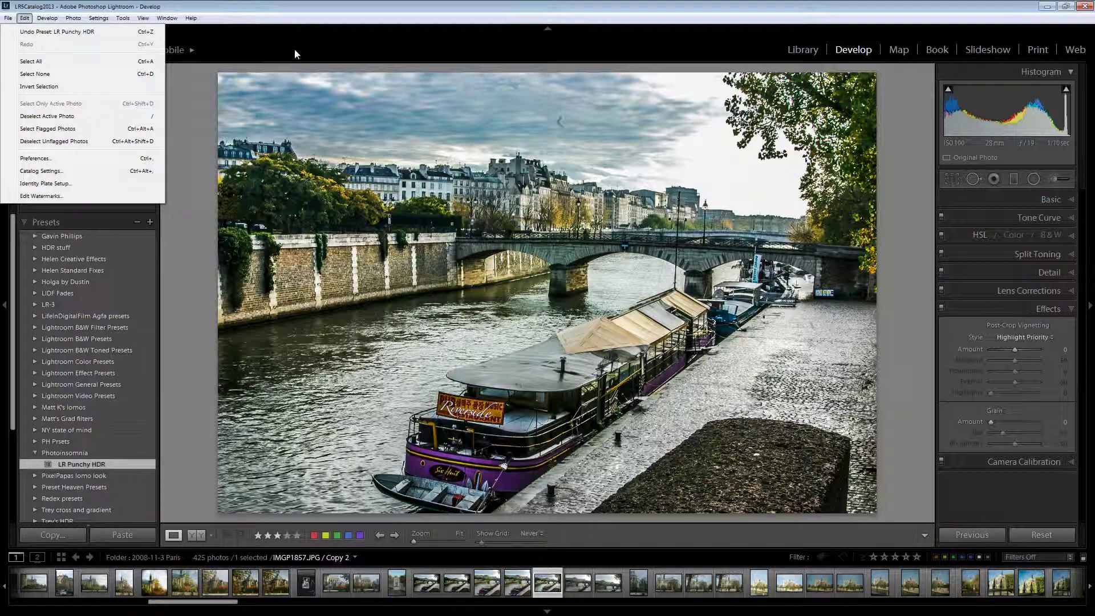
left_click(198, 258)
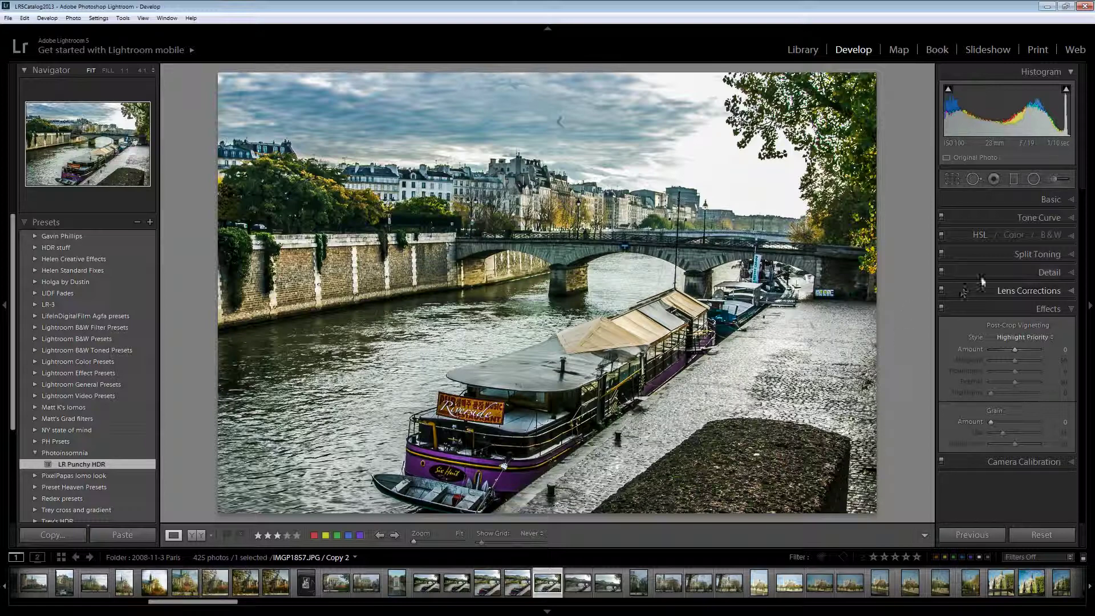
Tone down the photo's basic adjustments: Highlights -74, Clarity +52, Vibrance +17 and Saturation -5
left_click(1067, 200)
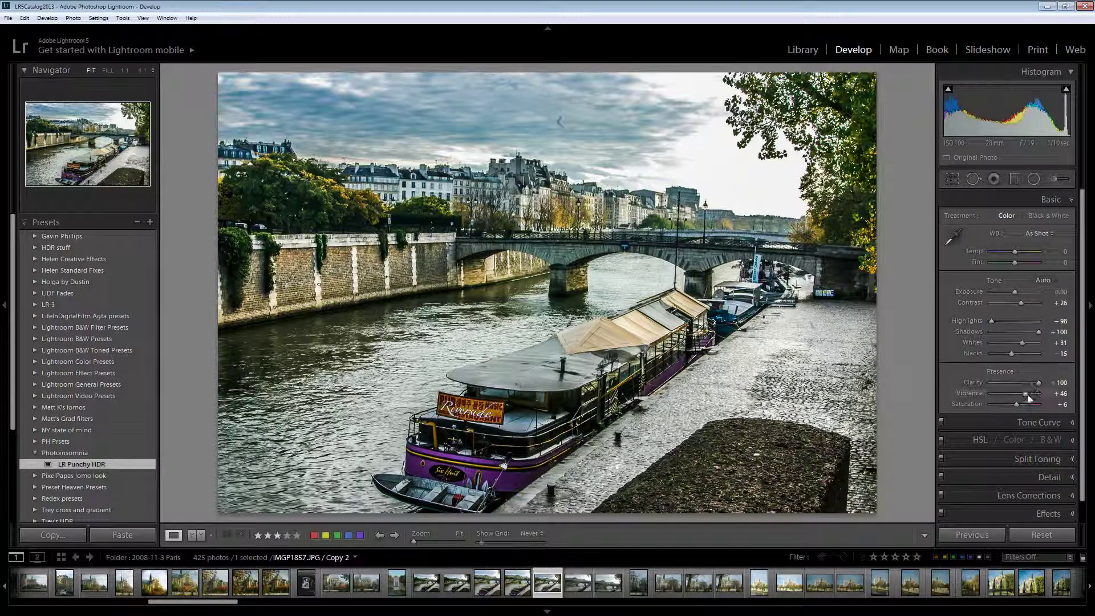
left_click_drag(1026, 395, 1002, 404)
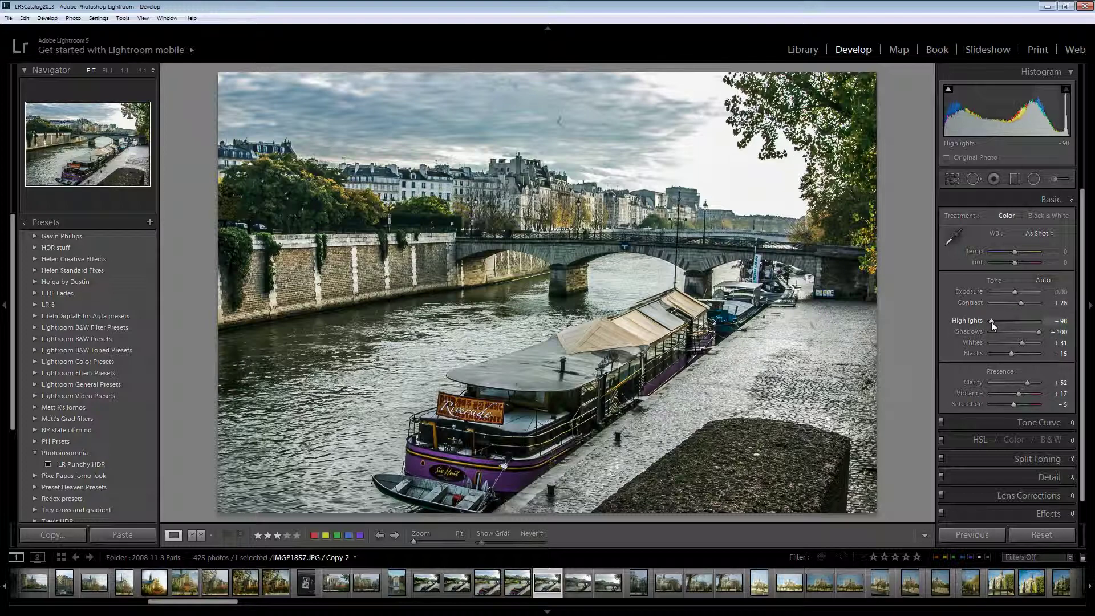
mouse_move(996, 321)
left_mouse_down()
mouse_move(1007, 321)
mouse_move(997, 322)
left_mouse_up()
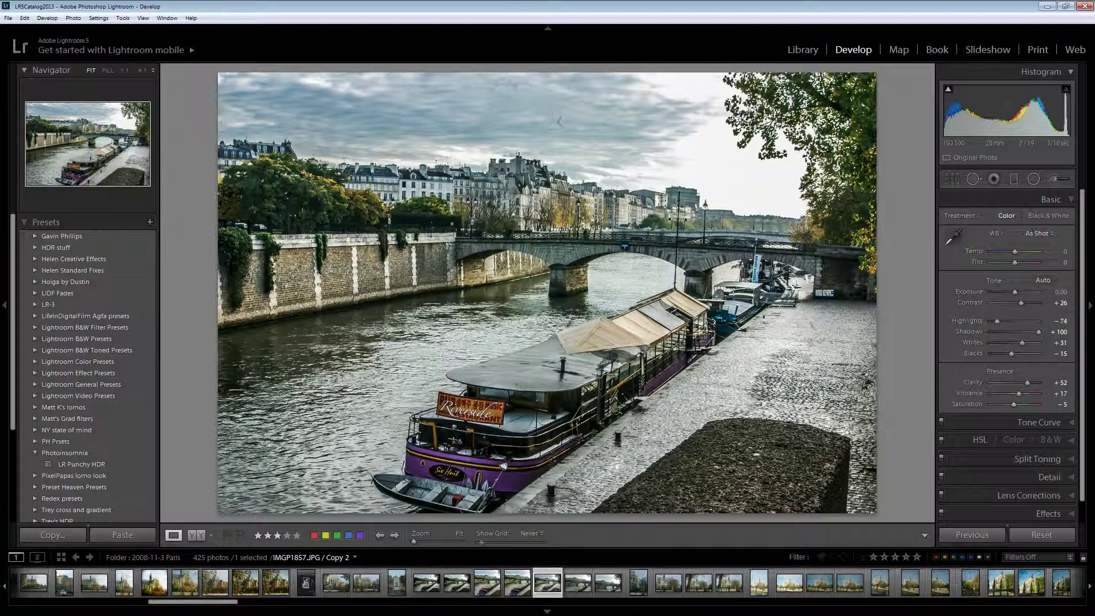
Reduce the Clarity of the first of the two graduated filters below the photo to 7 and finish the filter edit
left_click(1013, 180)
left_click(1014, 180)
left_click(1014, 180)
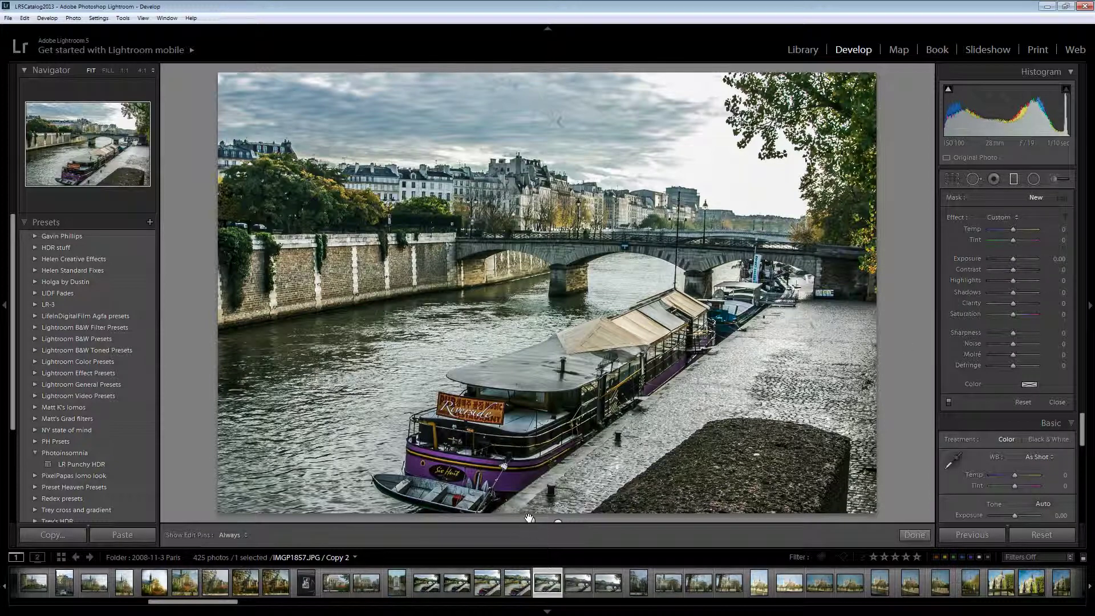
left_click_drag(530, 519, 531, 522)
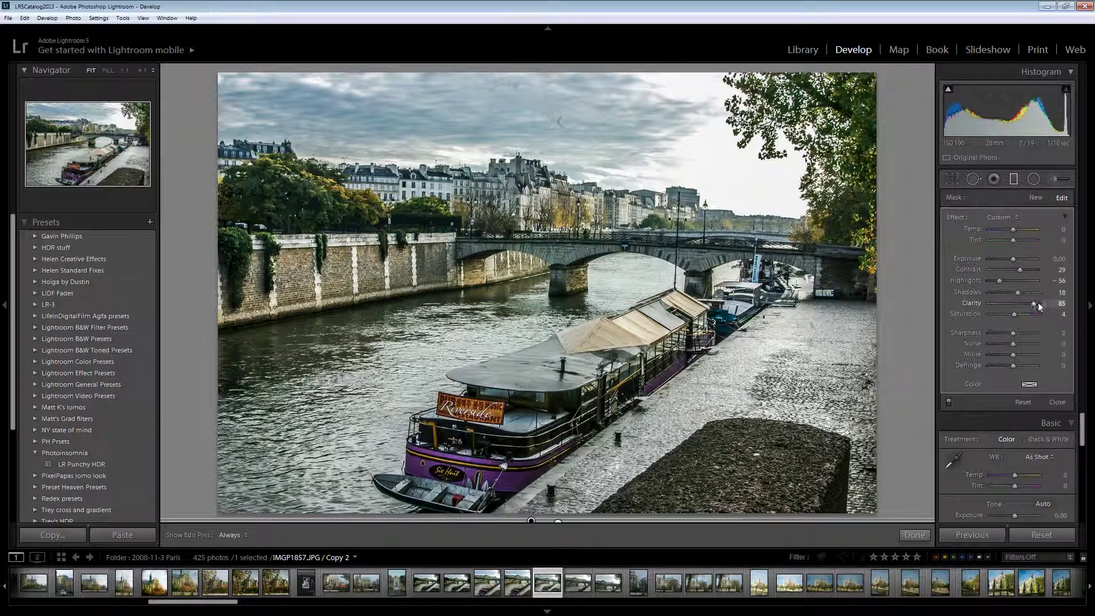
left_click_drag(1035, 302, 1022, 303)
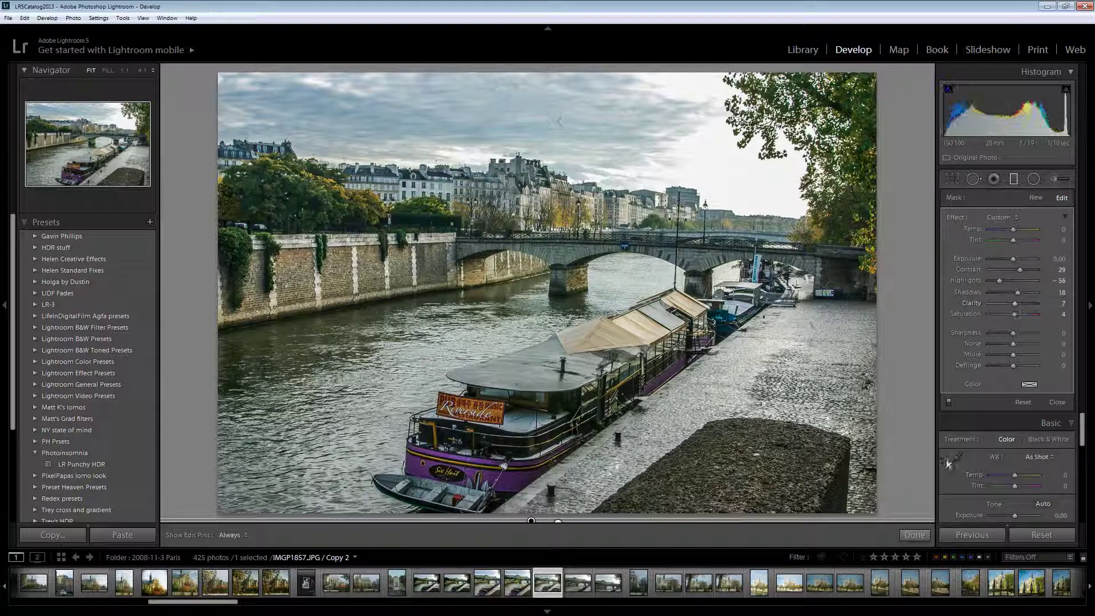
left_click(913, 535)
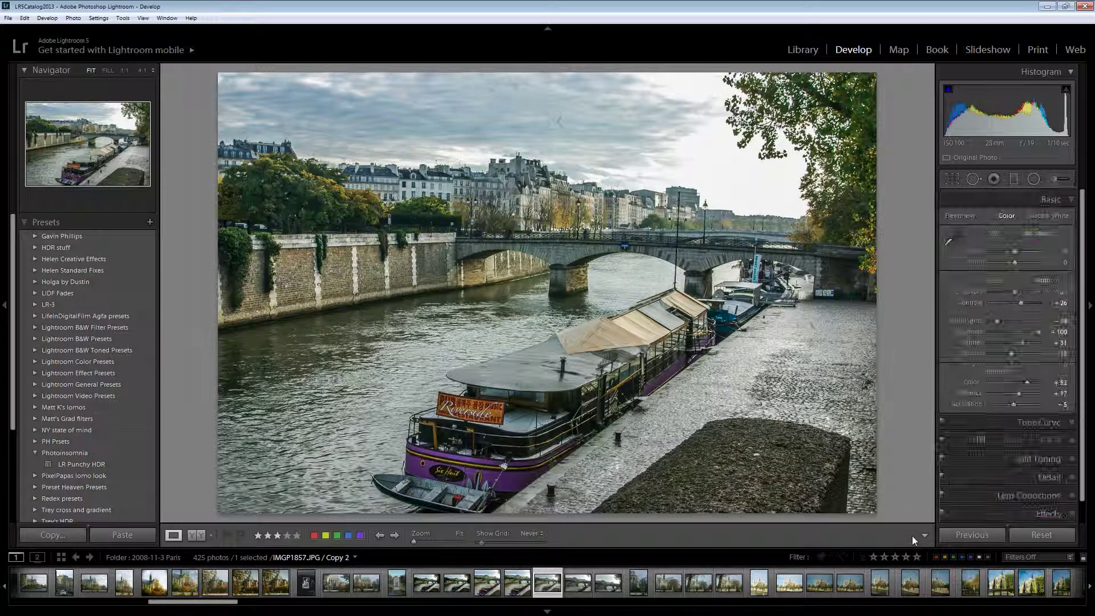